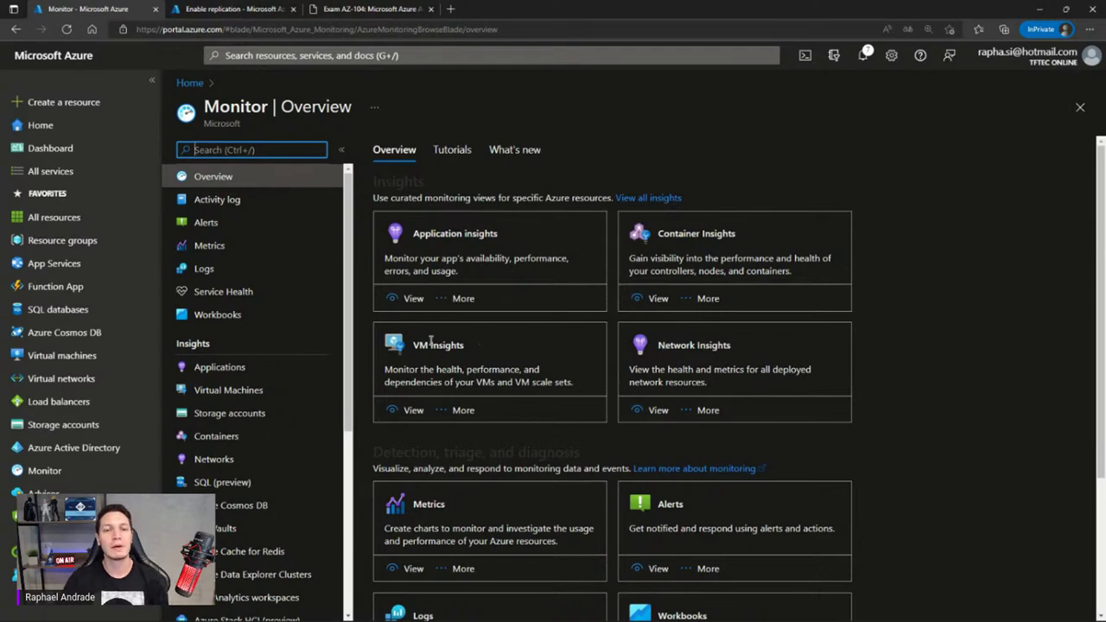
# Open Monitor's Alerts list, which shows zero fired alerts in the past 24 hours
pyautogui.scroll(-3, 429, 343)
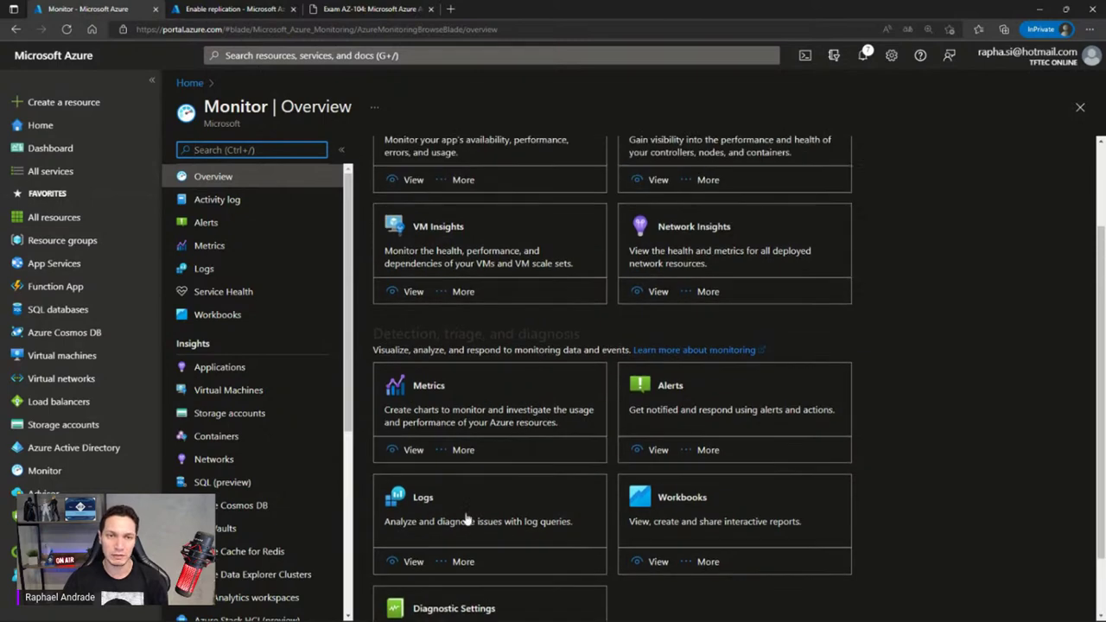
pyautogui.scroll(3, 465, 523)
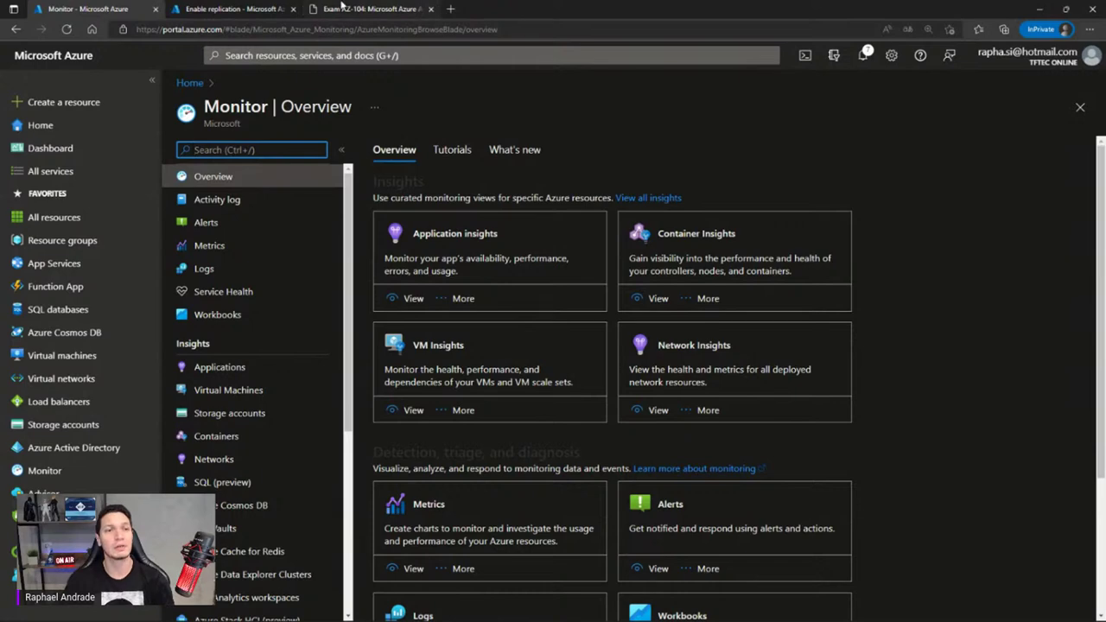
pyautogui.click(204, 223)
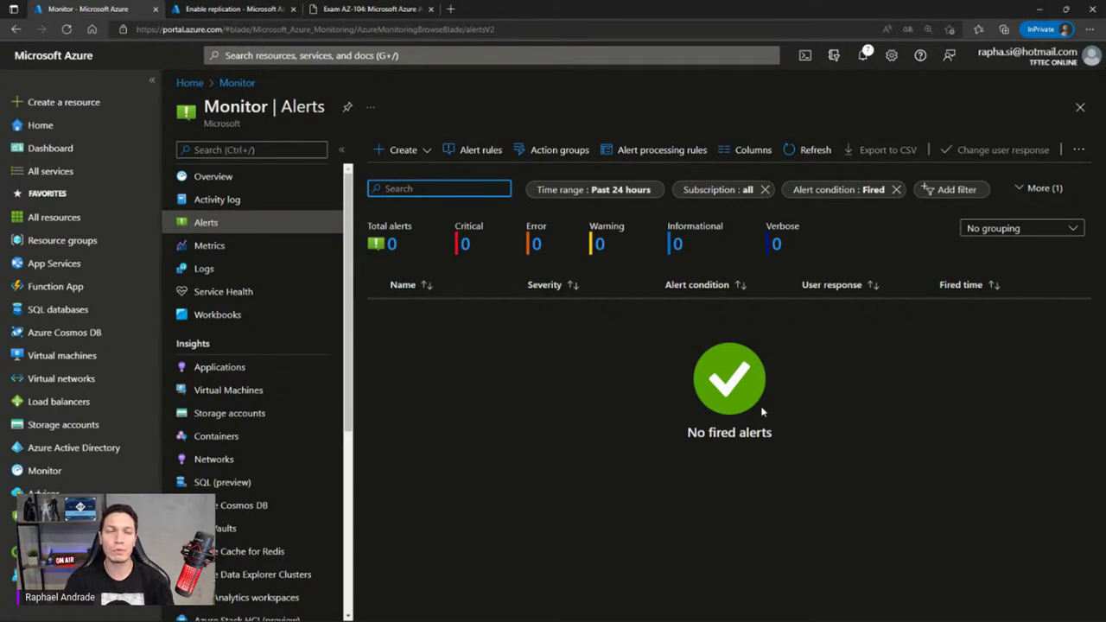
# Start a new alert rule from the + Create menu to reach the resource picker
pyautogui.click(425, 152)
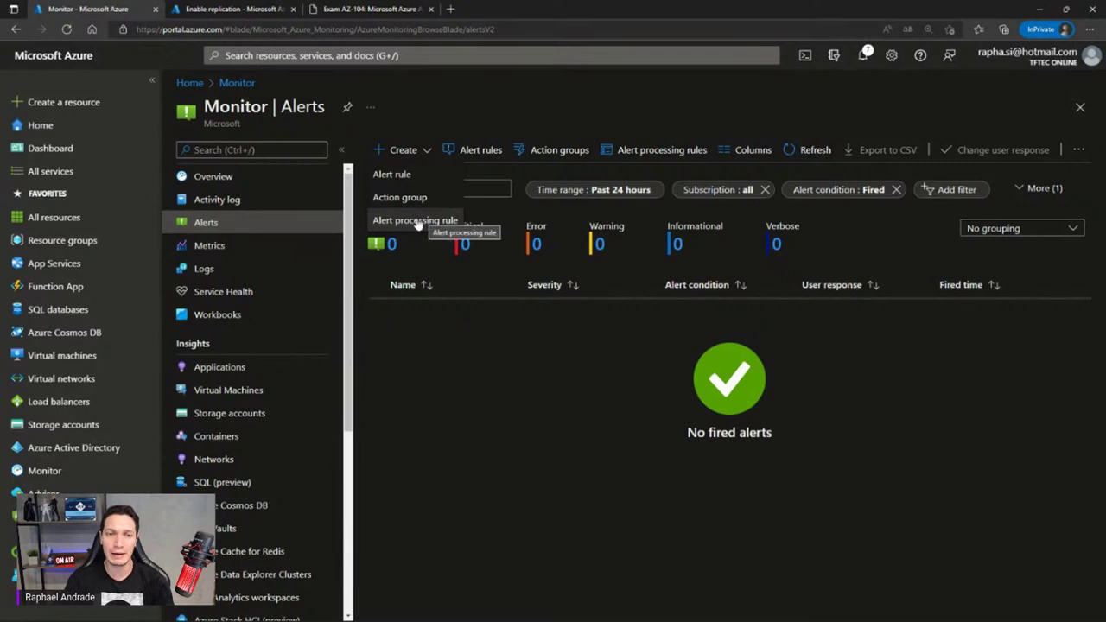
pyautogui.click(397, 176)
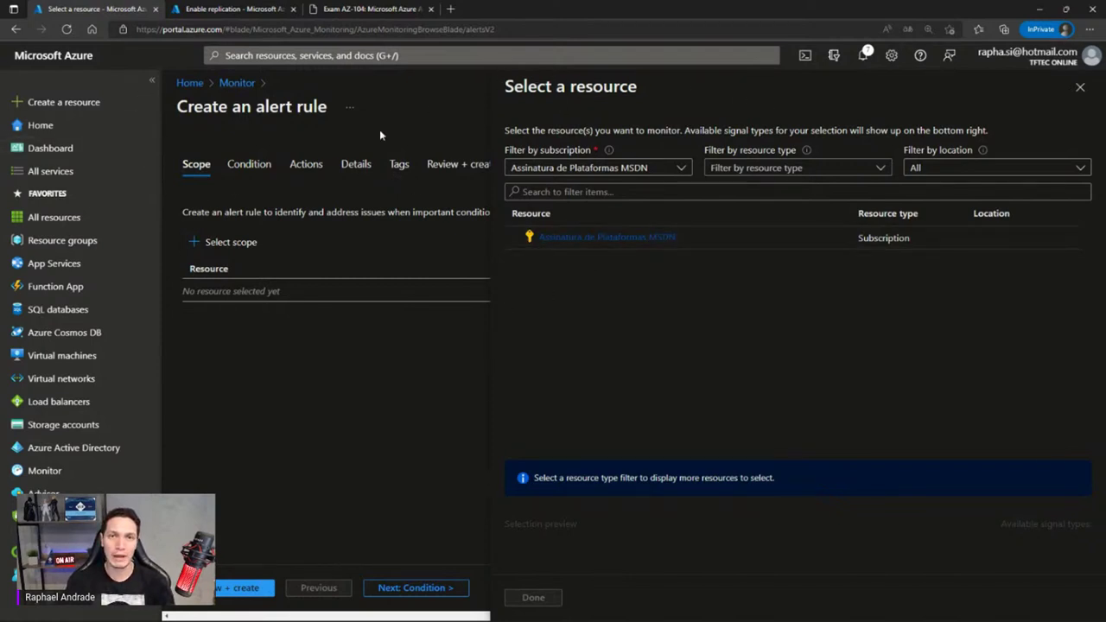
# Filter to Virtual machines and scope the rule to TFTECRSDC, vm-0 and vm-1 in RG-HML
pyautogui.click(587, 244)
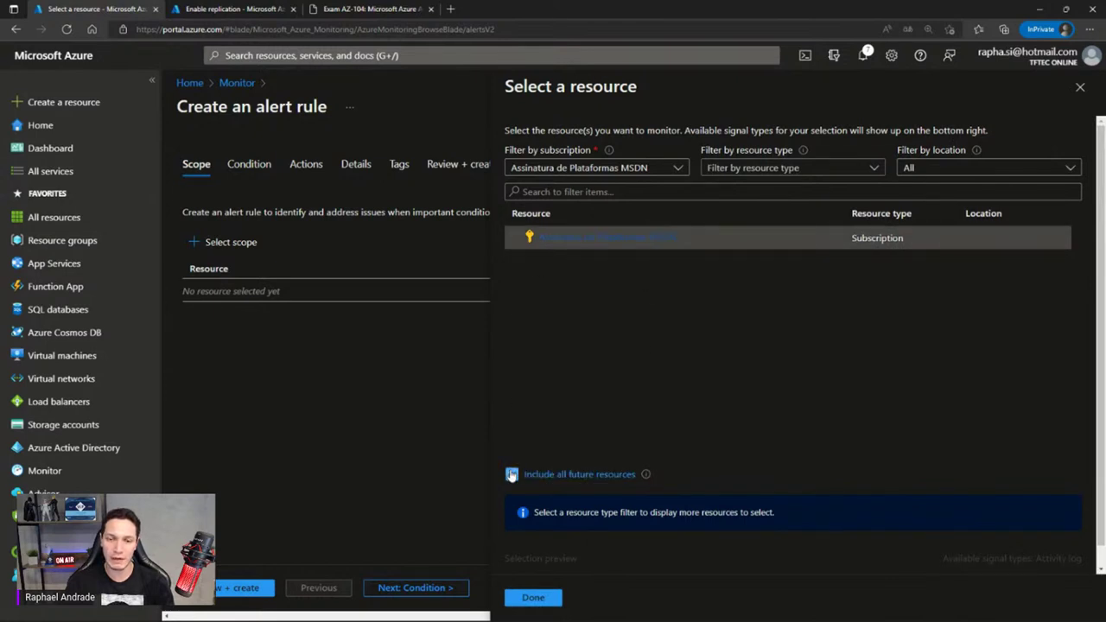
pyautogui.click(809, 170)
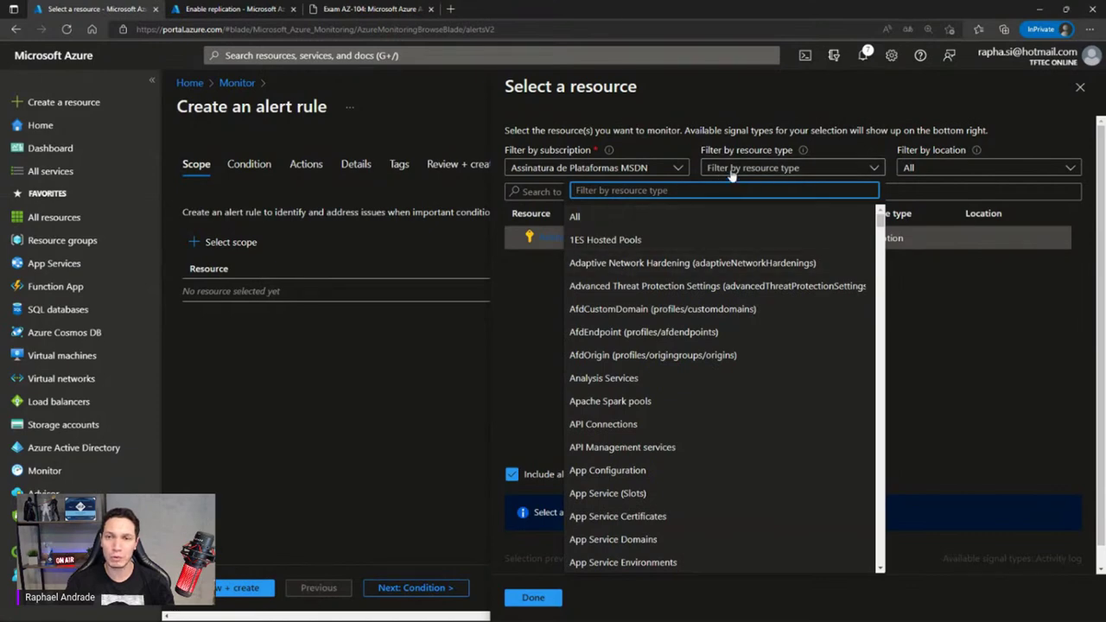
pyautogui.write('virtual machi')
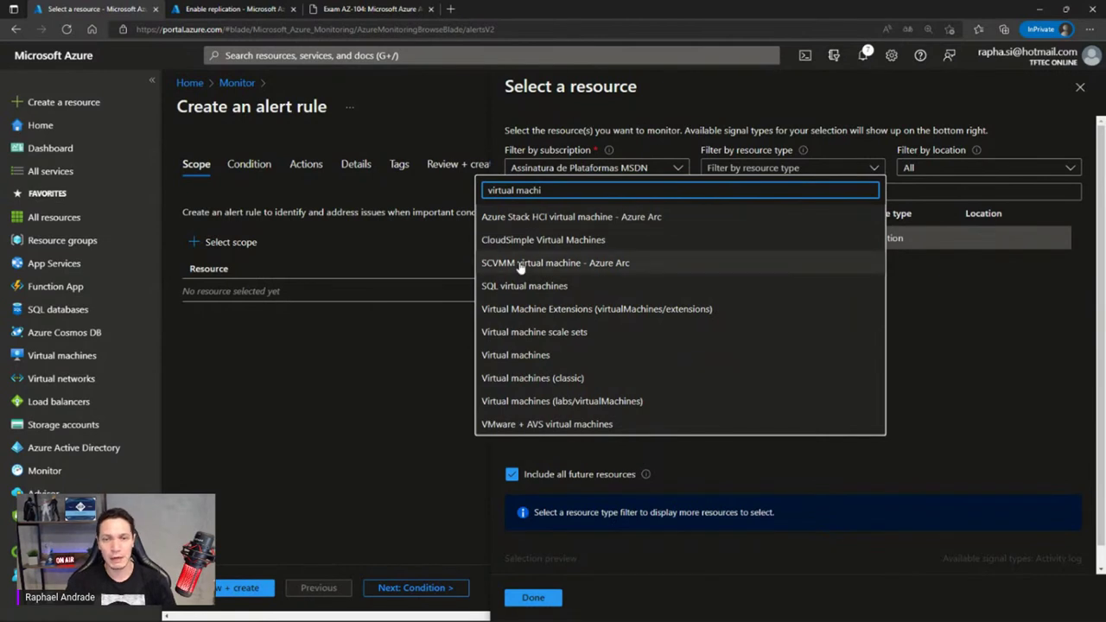
pyautogui.click(518, 355)
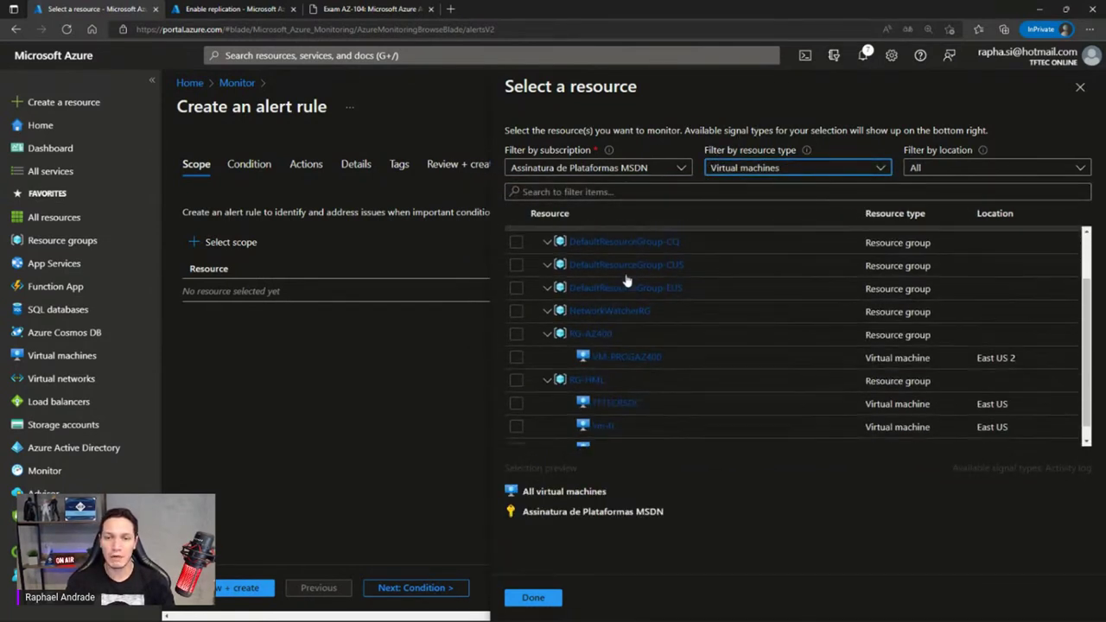
pyautogui.scroll(-2, 629, 289)
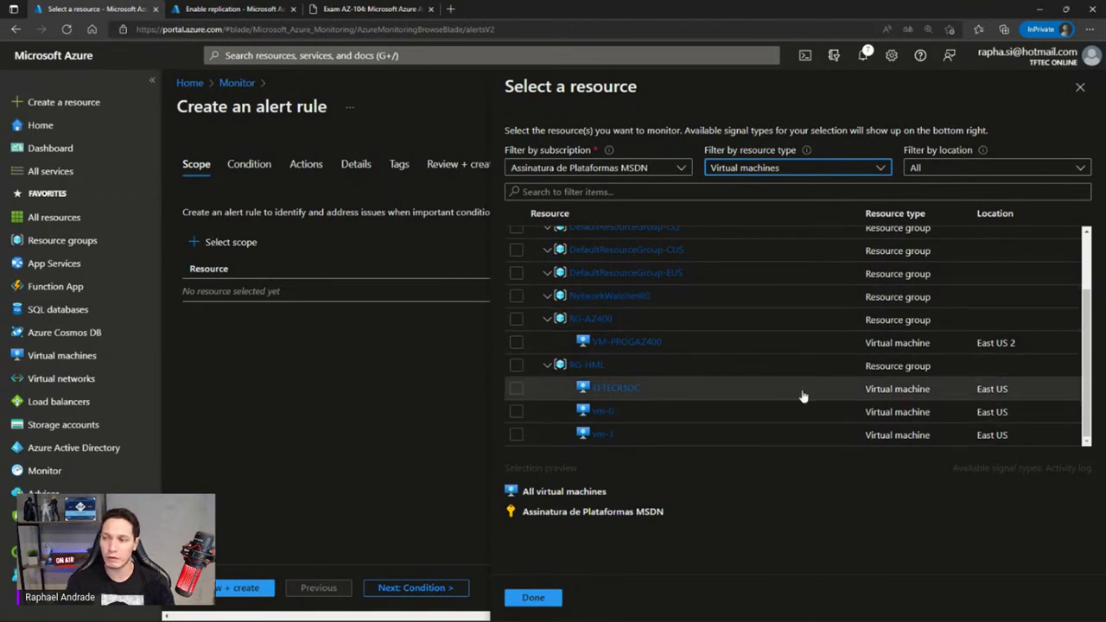
pyautogui.click(515, 388)
pyautogui.click(516, 412)
pyautogui.click(516, 434)
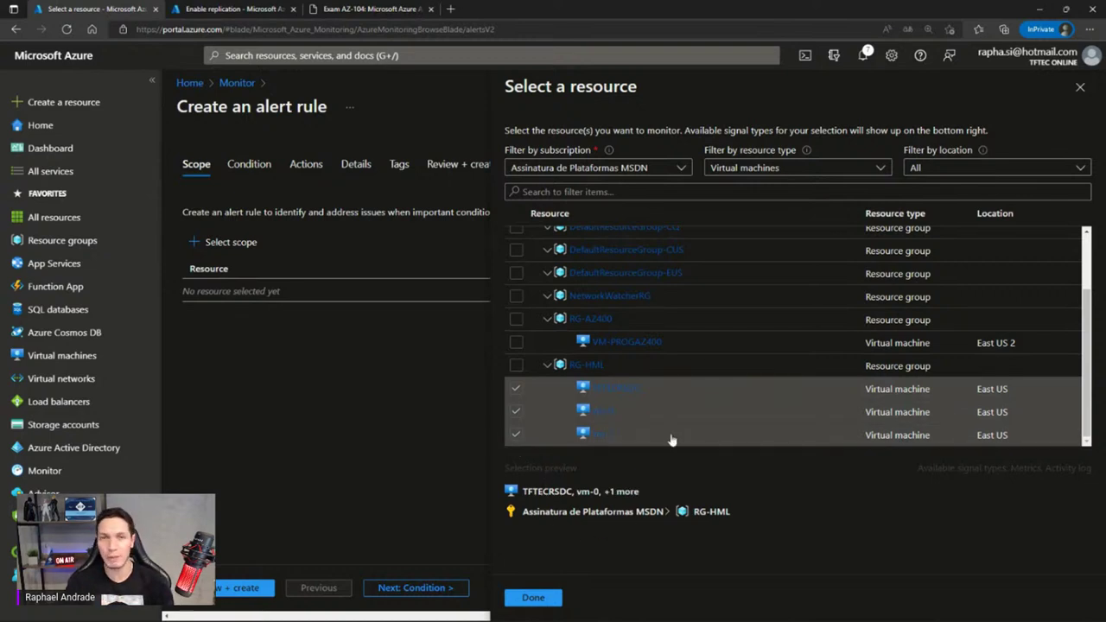
pyautogui.scroll(2, 671, 439)
pyautogui.scroll(-2, 662, 340)
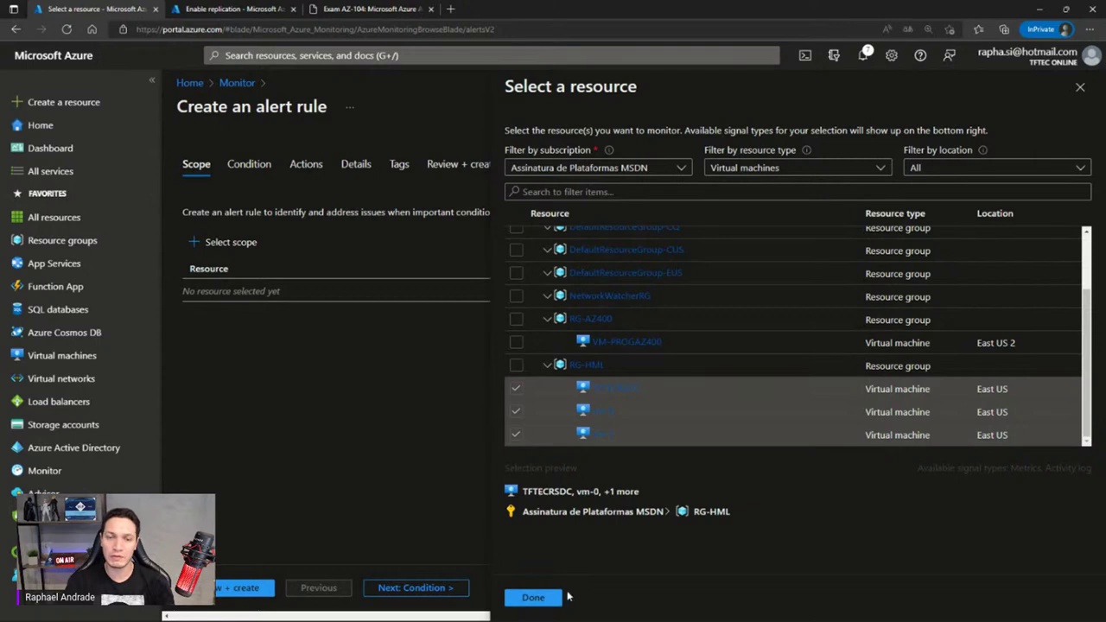
pyautogui.click(533, 596)
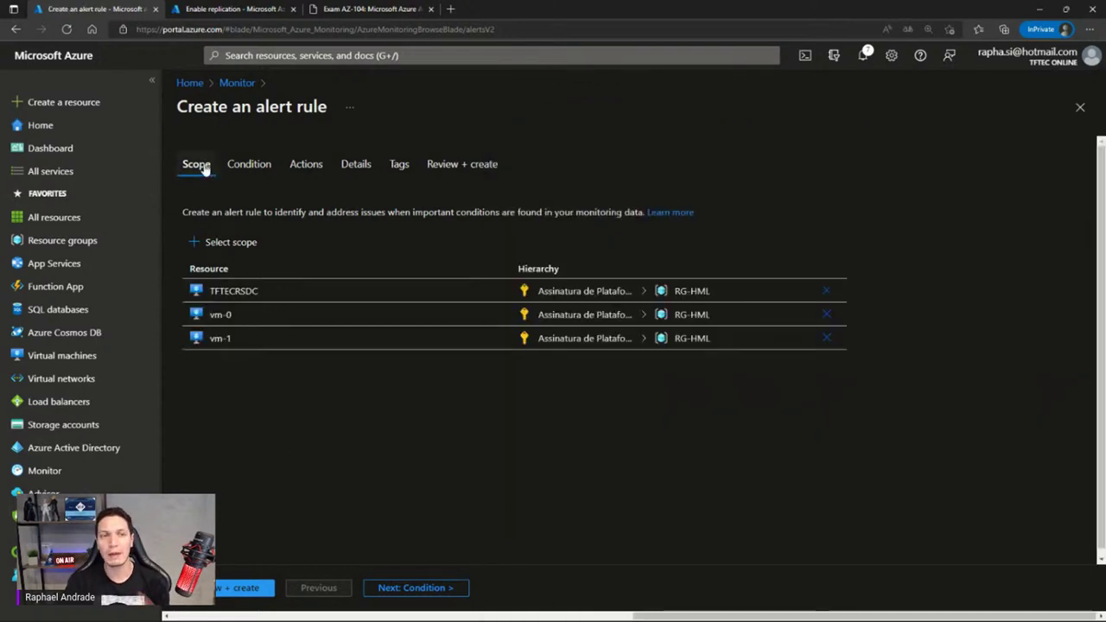
# Add a condition and filter the signal list to Activity Log signals
pyautogui.click(250, 163)
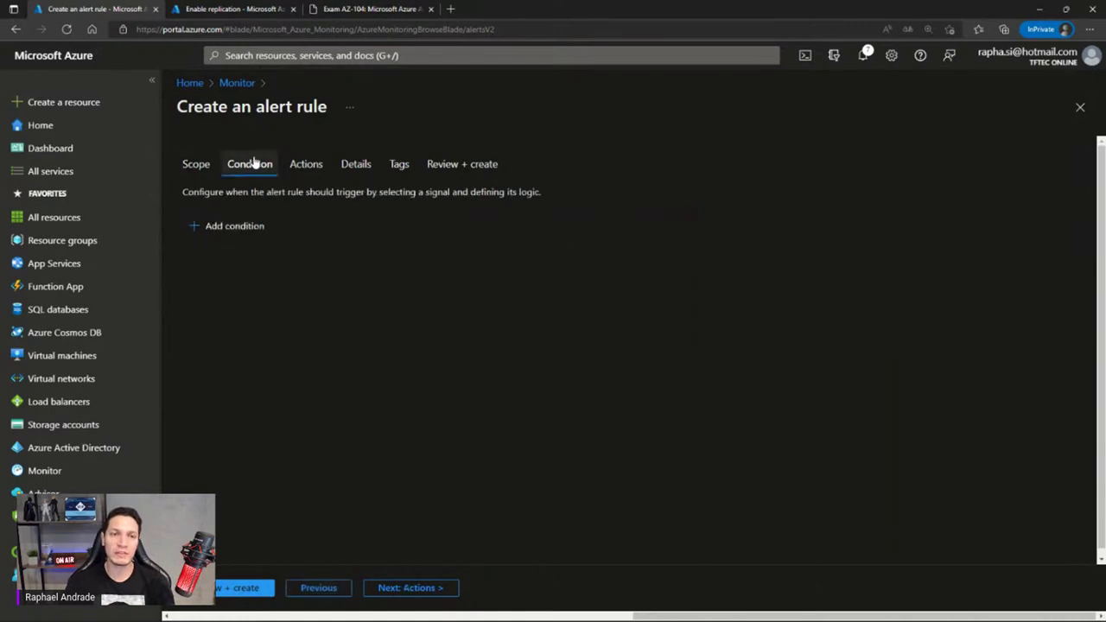
pyautogui.click(231, 225)
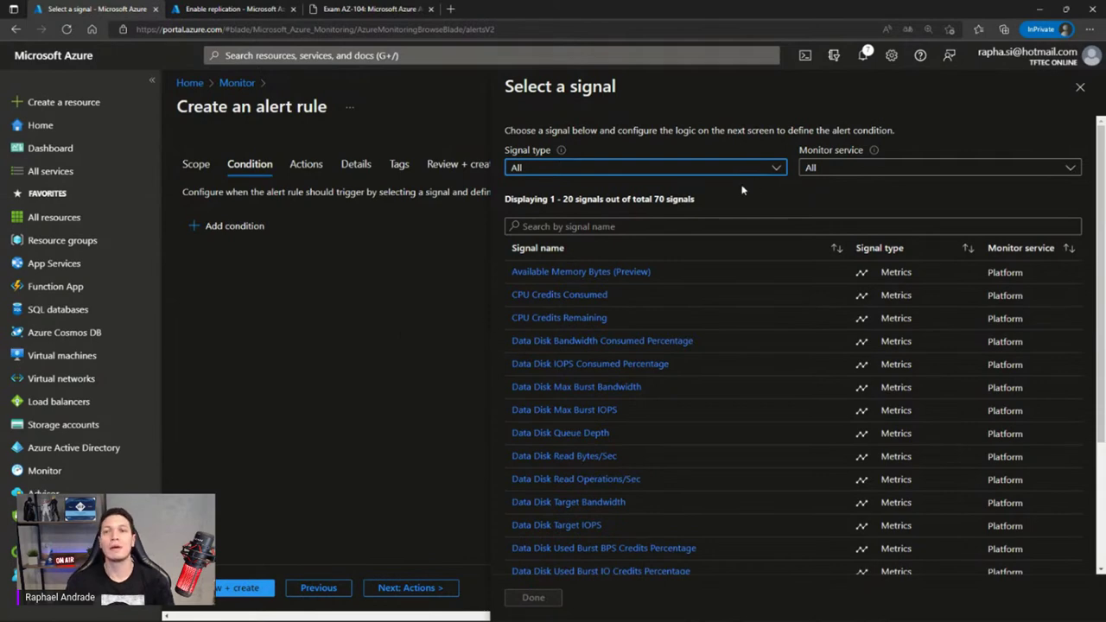
pyautogui.scroll(-3, 742, 190)
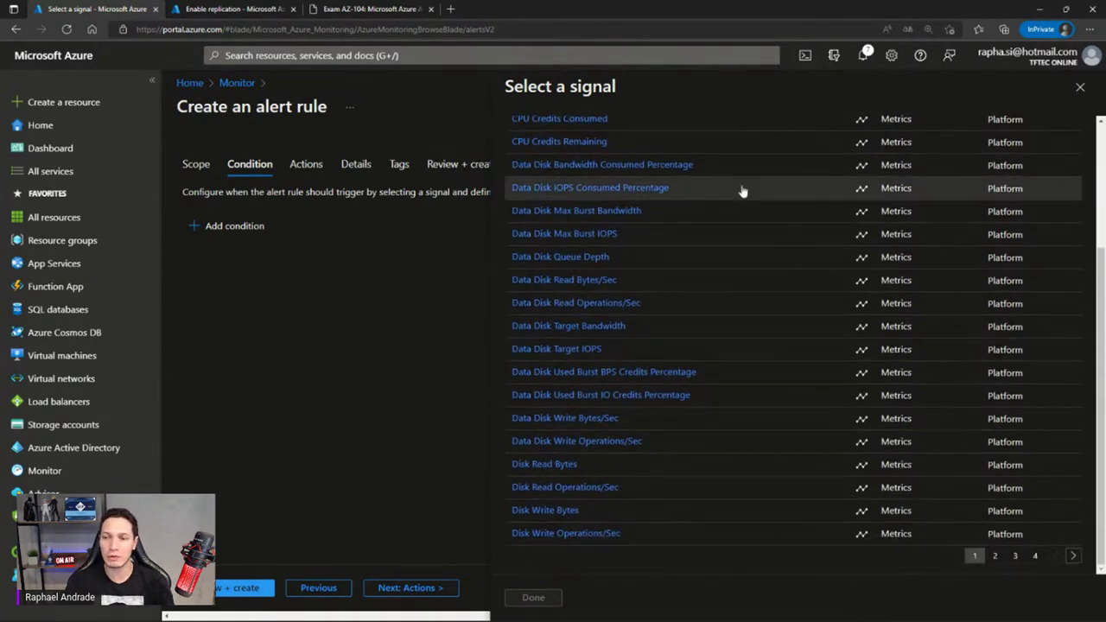
pyautogui.scroll(3, 741, 231)
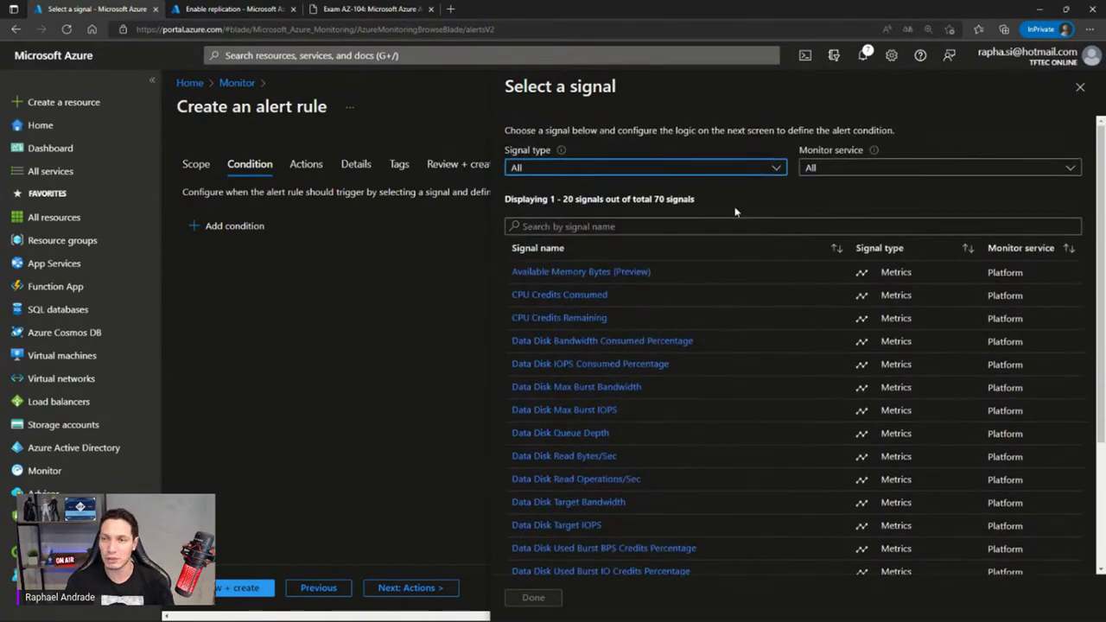
pyautogui.click(553, 169)
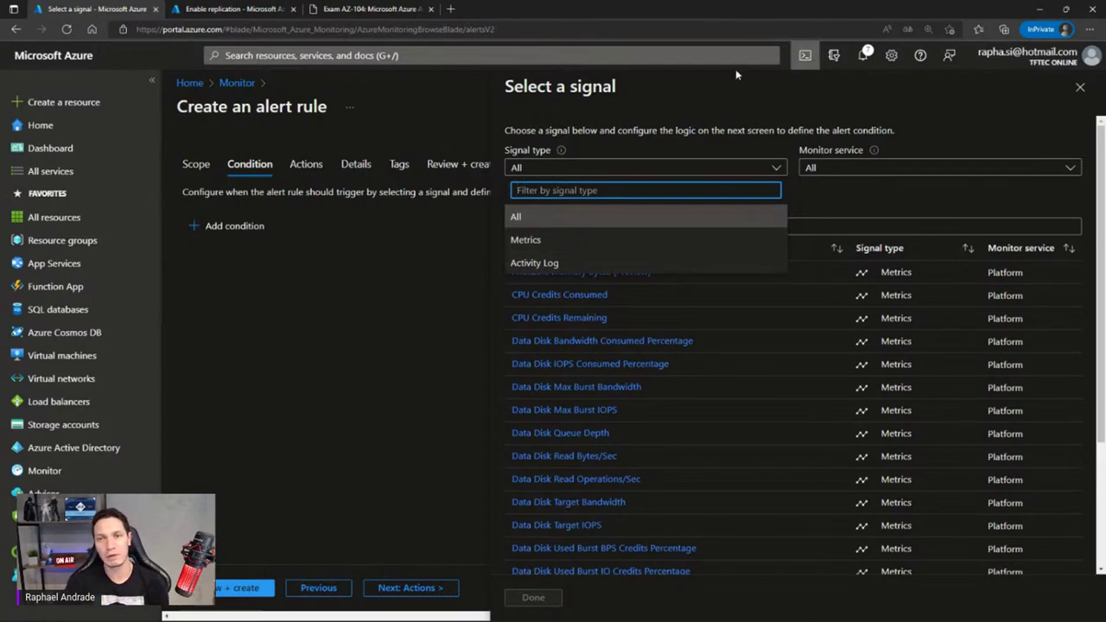
pyautogui.click(541, 269)
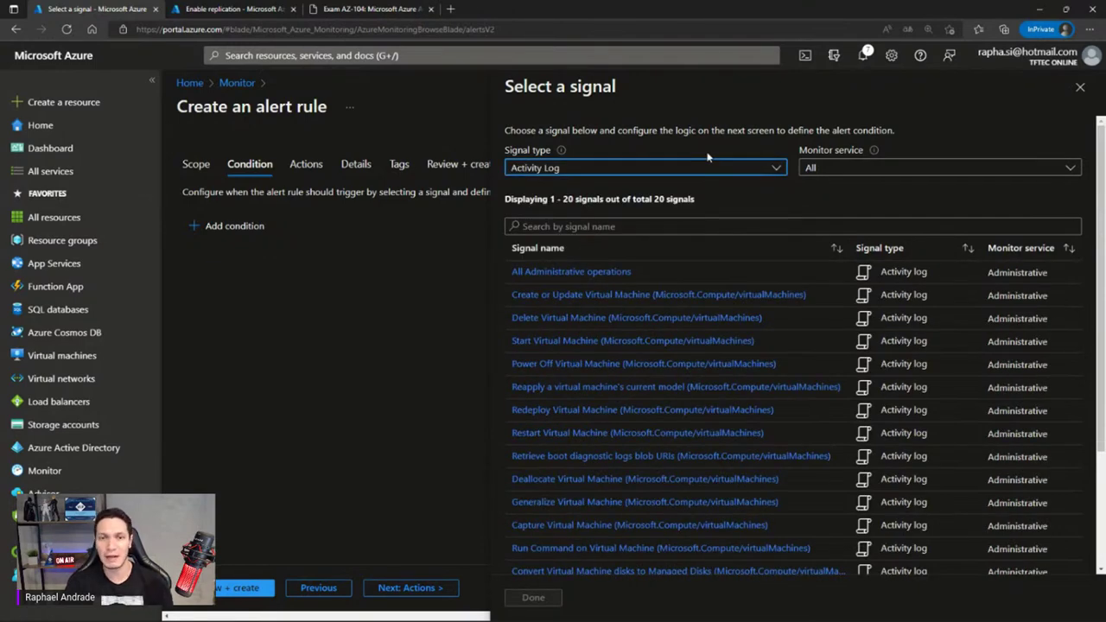
pyautogui.scroll(-2, 629, 316)
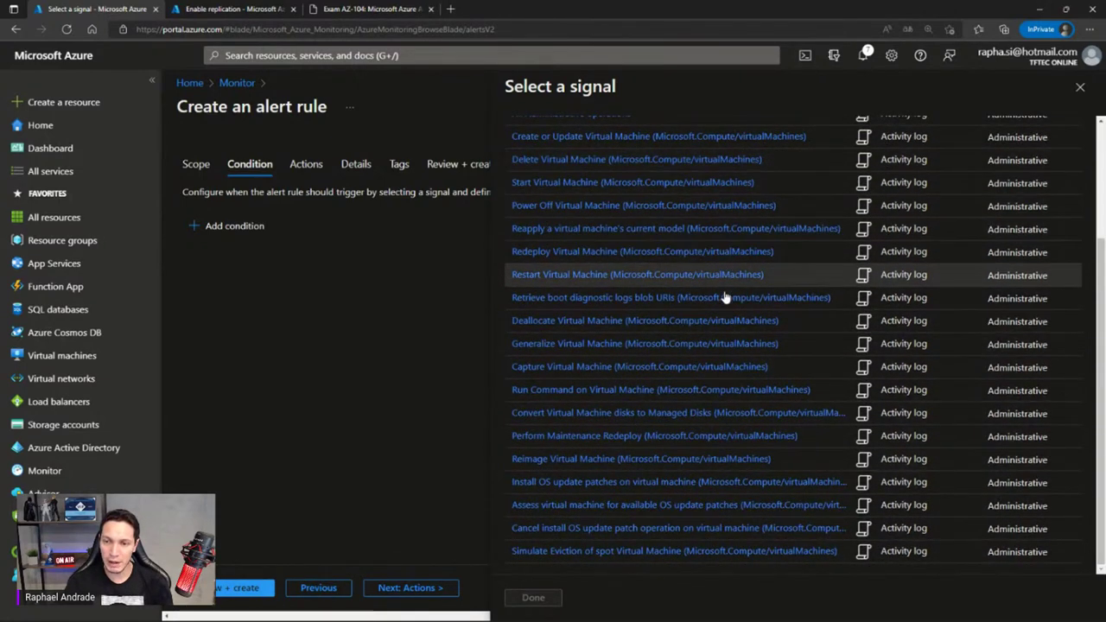
pyautogui.scroll(2, 674, 413)
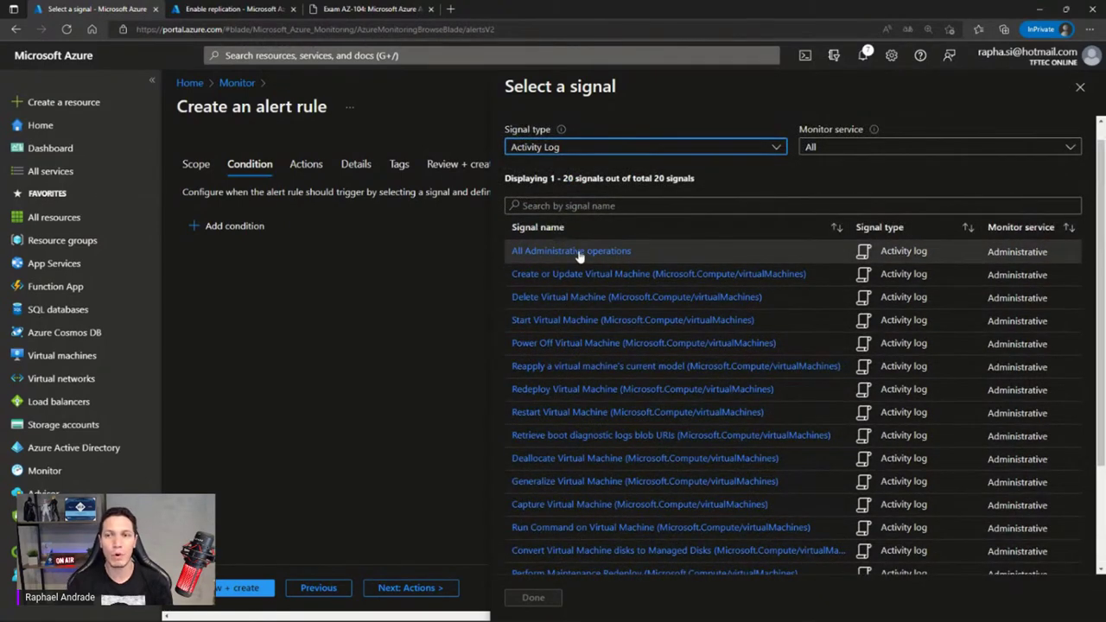
pyautogui.scroll(1, 613, 226)
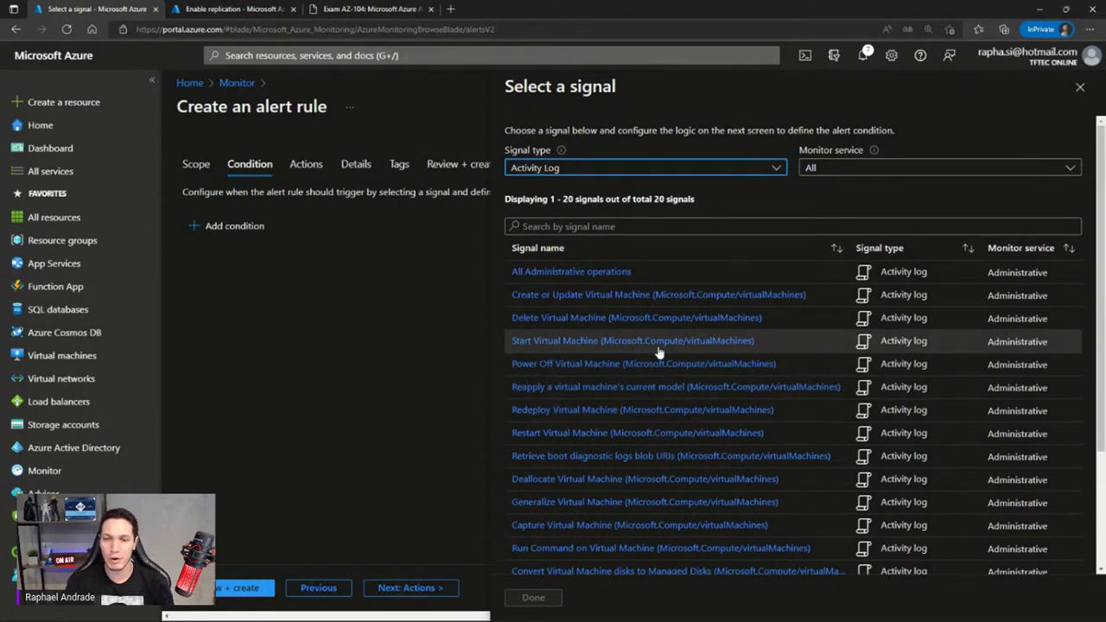
pyautogui.scroll(-1, 570, 405)
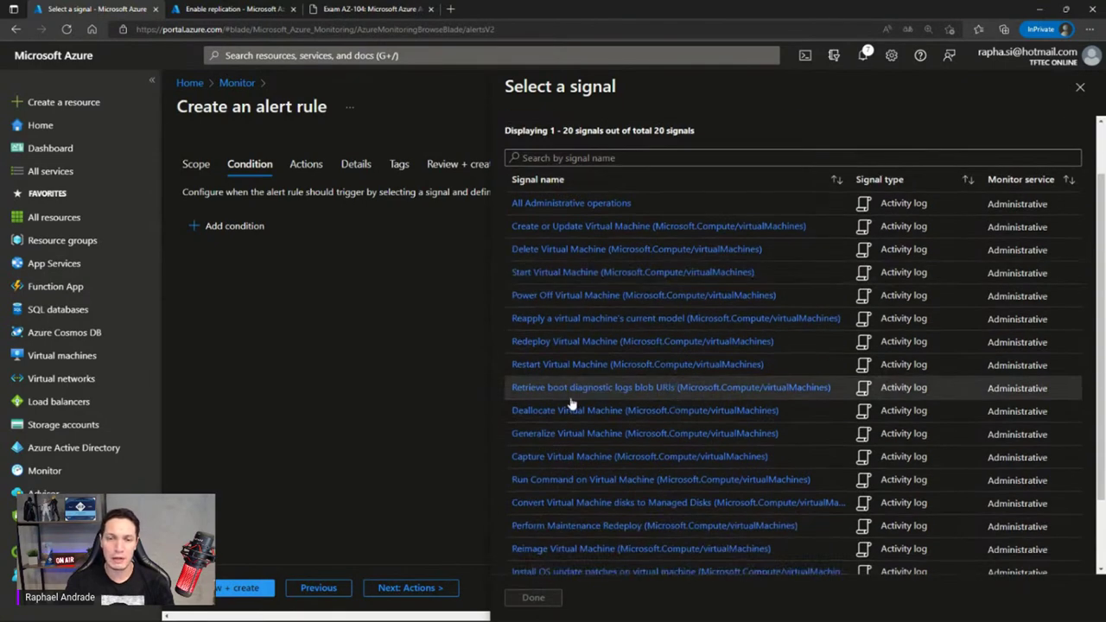
# Use the Restart Virtual Machine signal, keep the 6-hour chart period, and continue to Actions
pyautogui.click(539, 365)
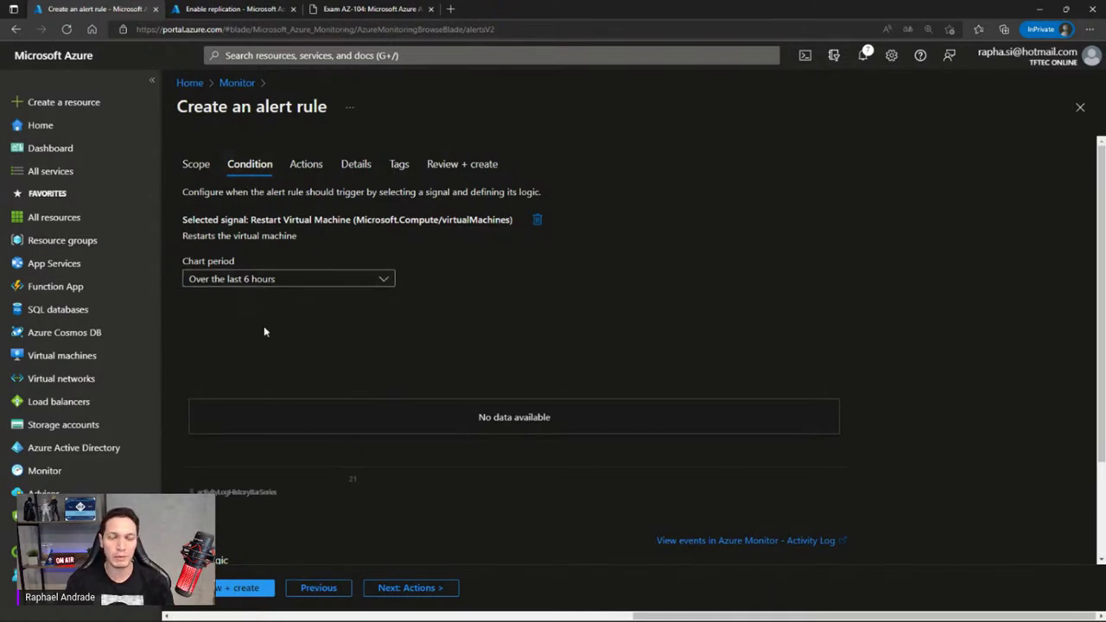
pyautogui.click(303, 280)
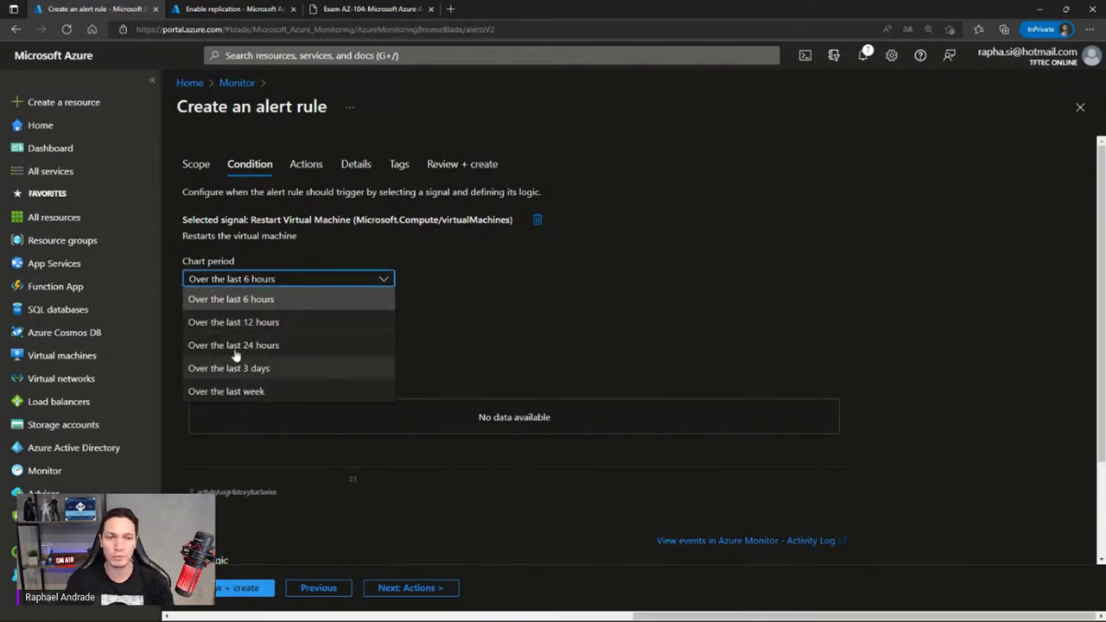
pyautogui.click(761, 343)
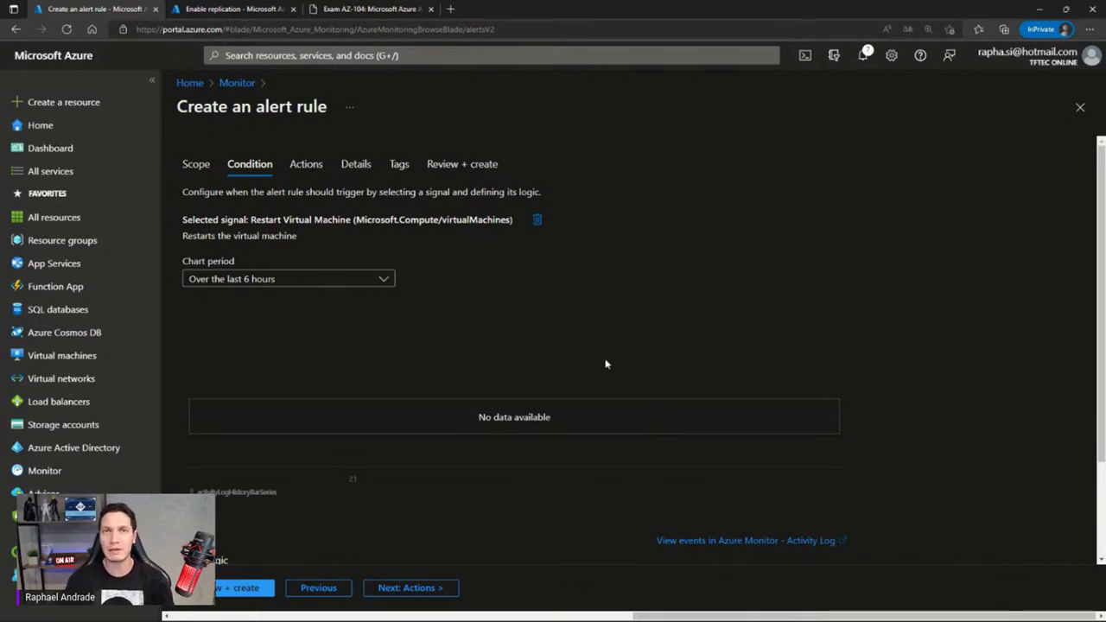
pyautogui.scroll(-1, 608, 358)
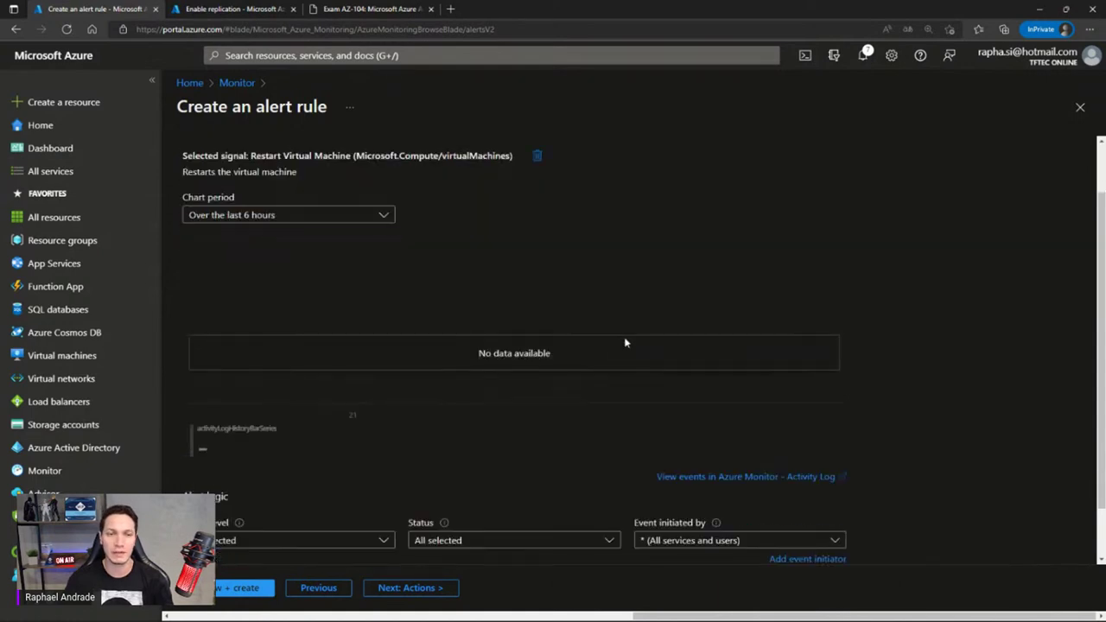
pyautogui.scroll(1, 311, 361)
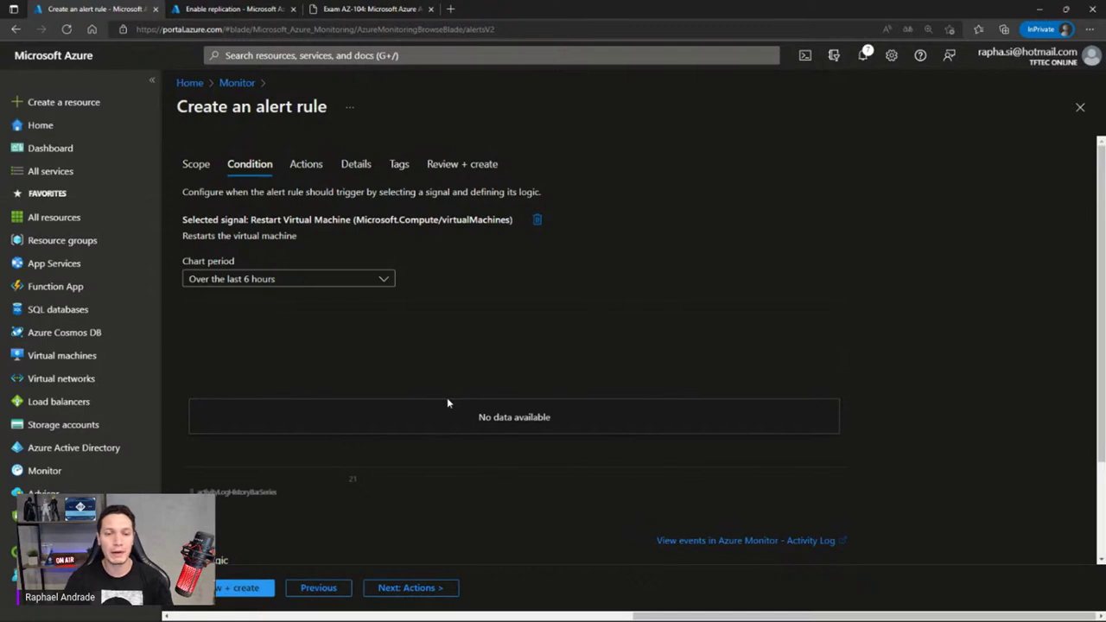
pyautogui.click(406, 587)
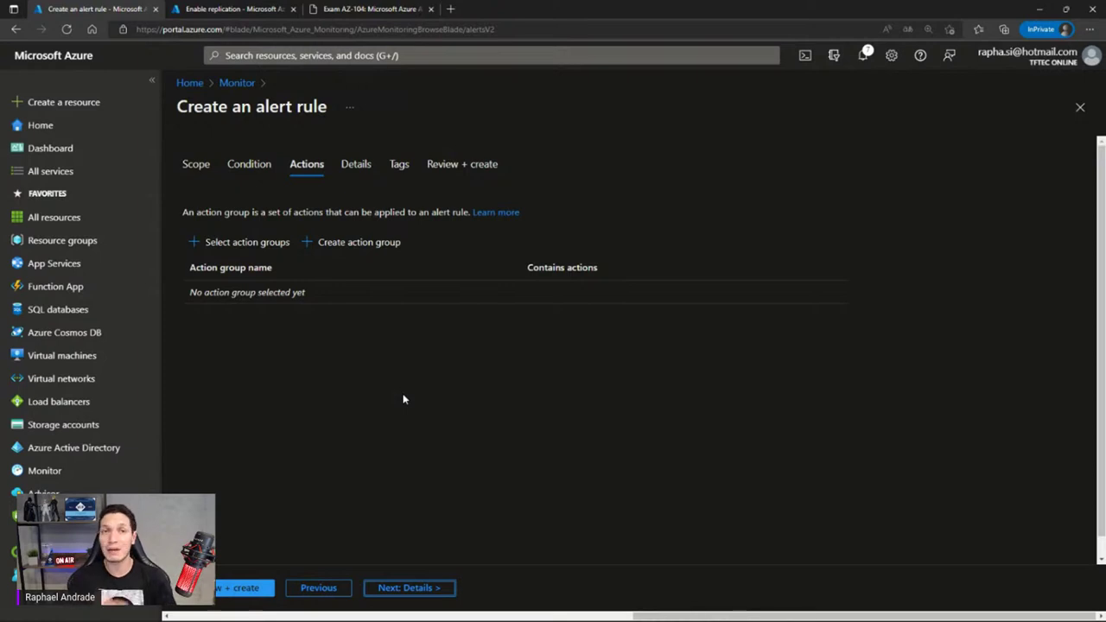
# Find no existing action groups to attach and begin creating a new action group
pyautogui.click(242, 245)
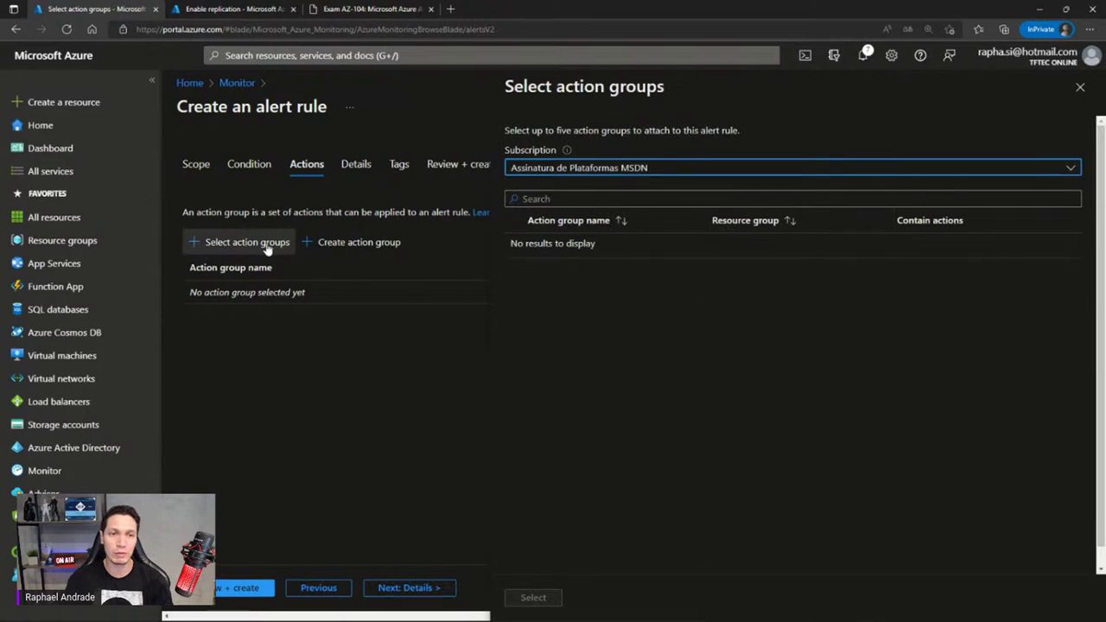
pyautogui.click(1080, 87)
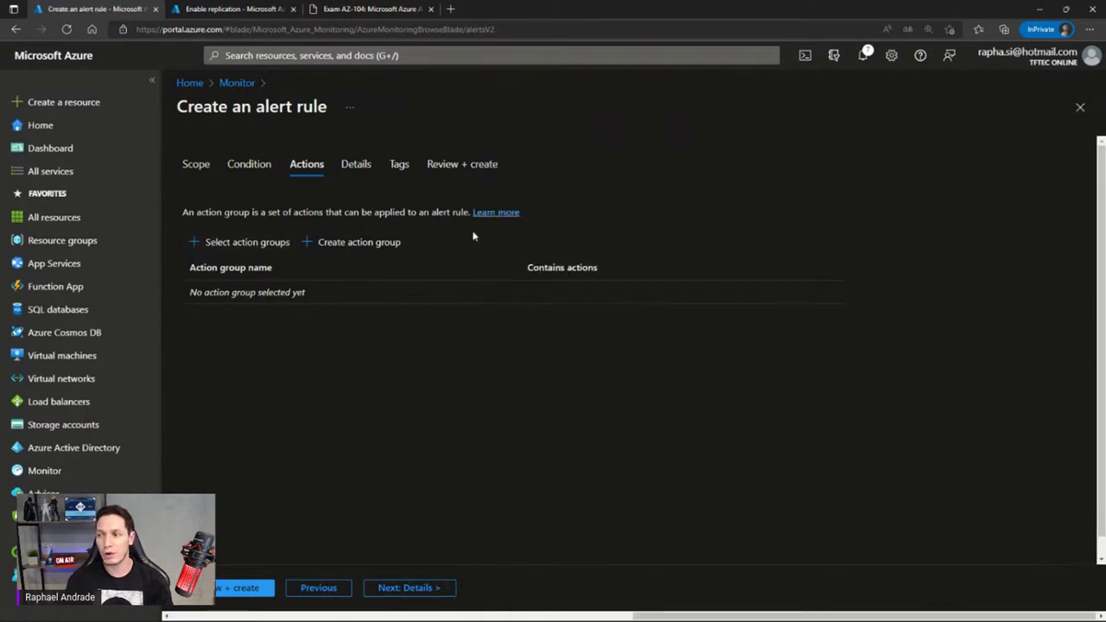
pyautogui.click(334, 246)
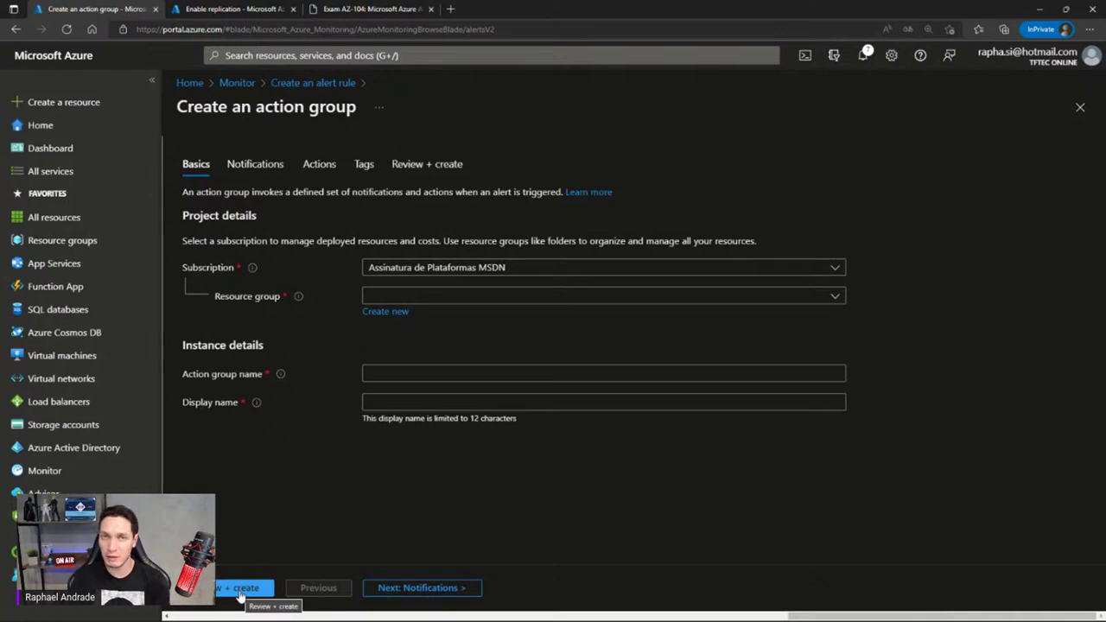
# Place the action group in RG-HML, named Alertas-Suporte with display name Suporte
pyautogui.click(601, 300)
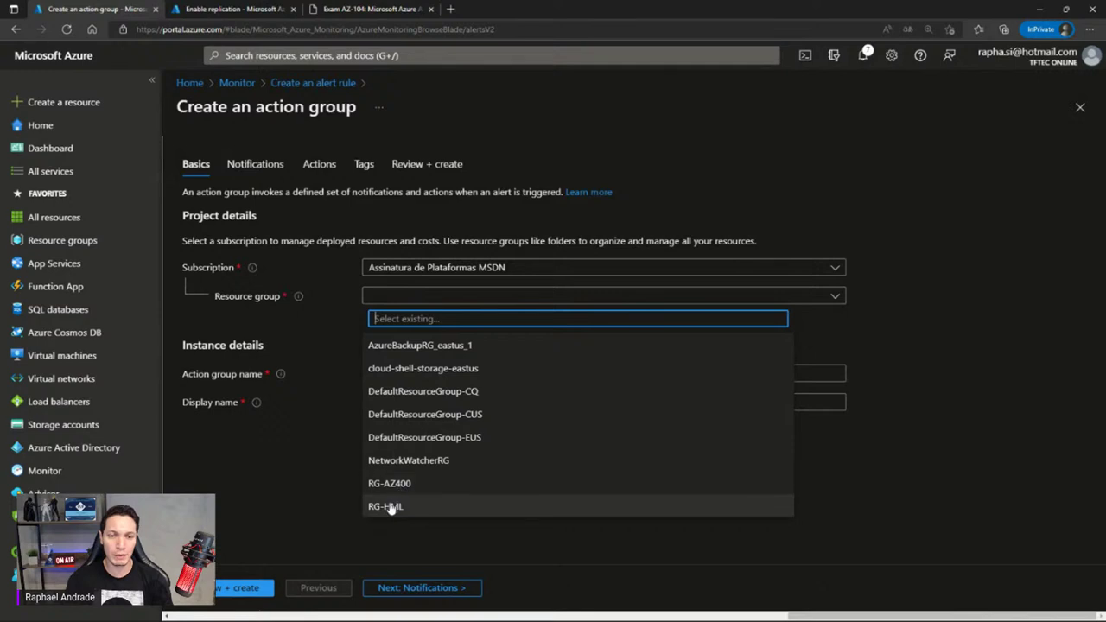
pyautogui.click(390, 508)
pyautogui.click(390, 371)
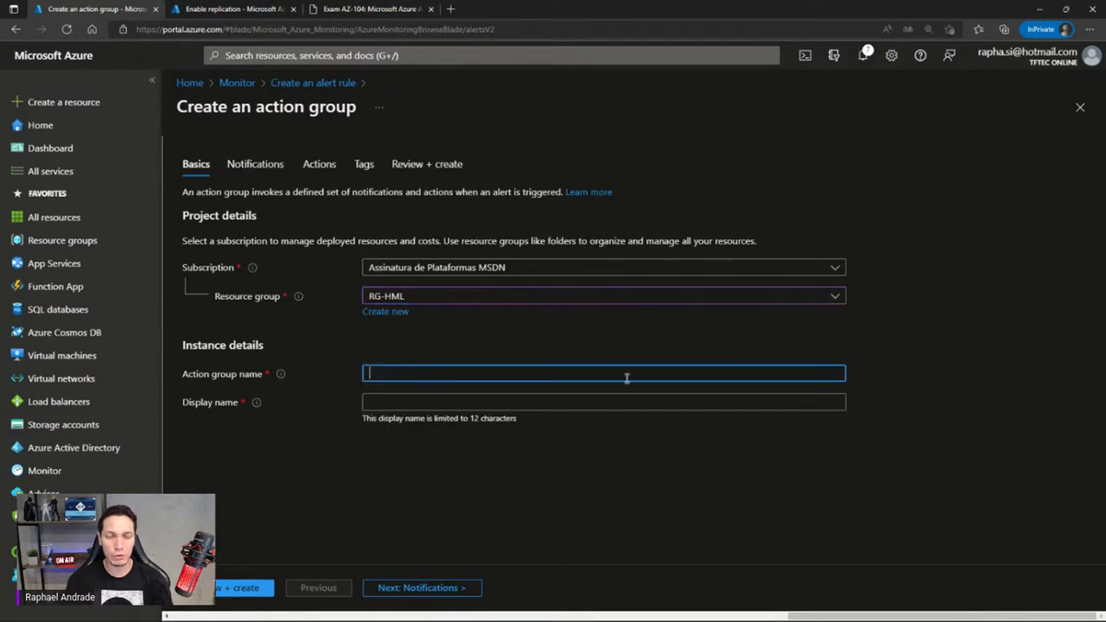
pyautogui.write('Alertas')
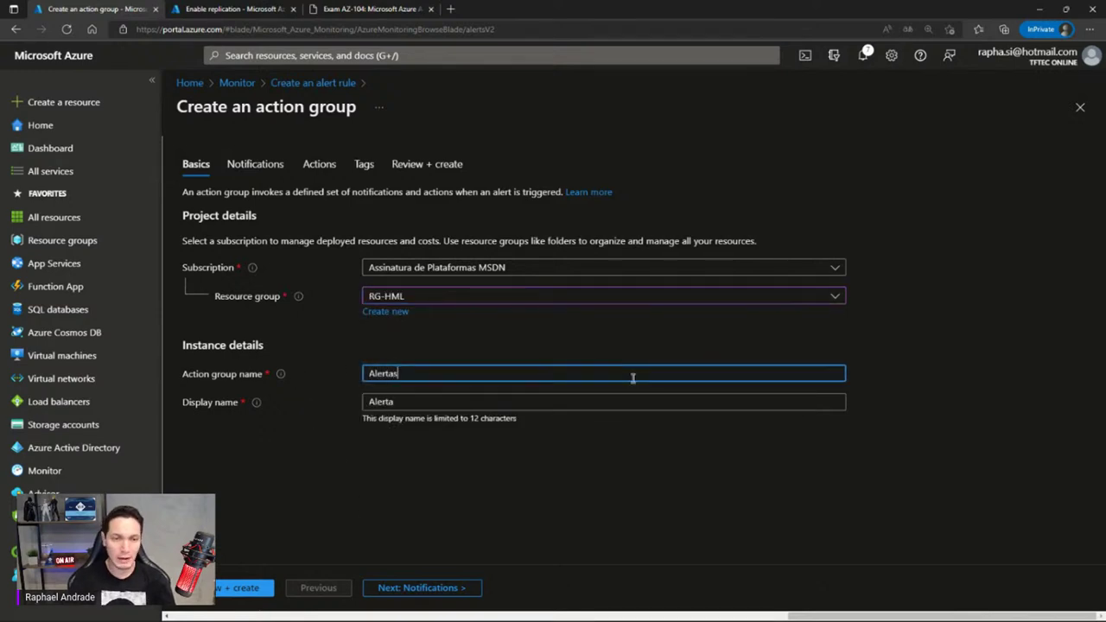
pyautogui.write('-Suporte')
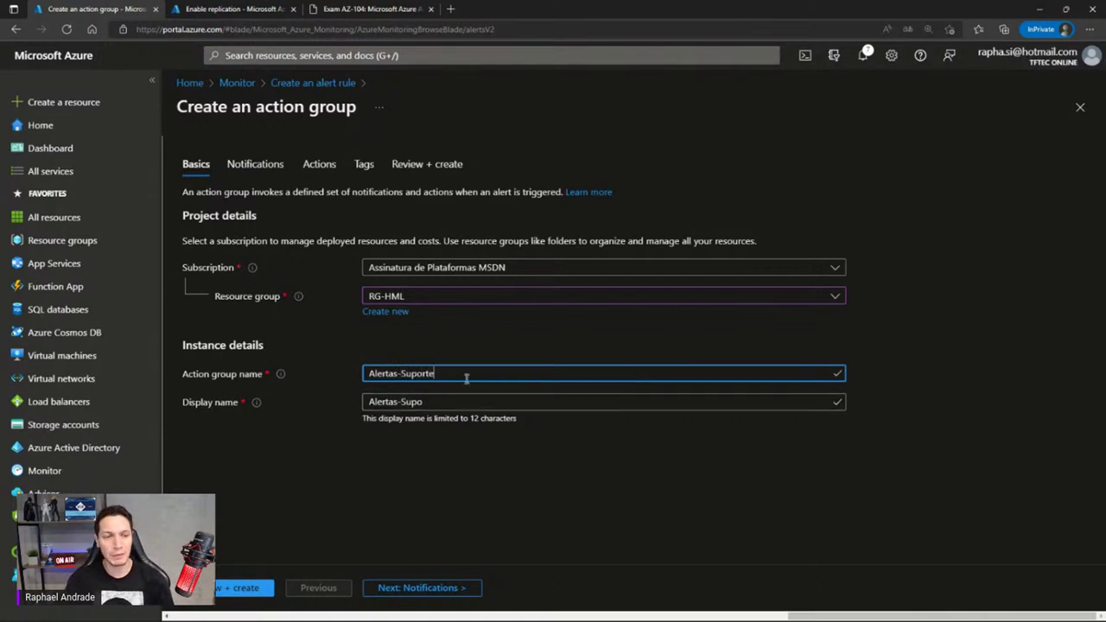
pyautogui.moveTo(432, 402); pyautogui.dragTo(366, 404)
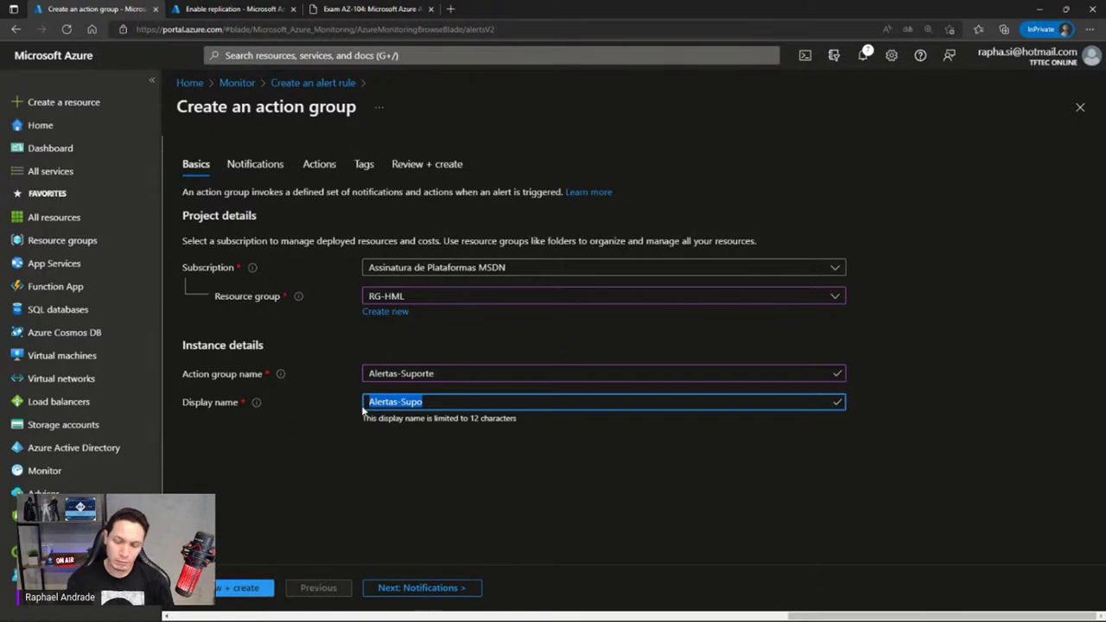
pyautogui.write('Suporte')
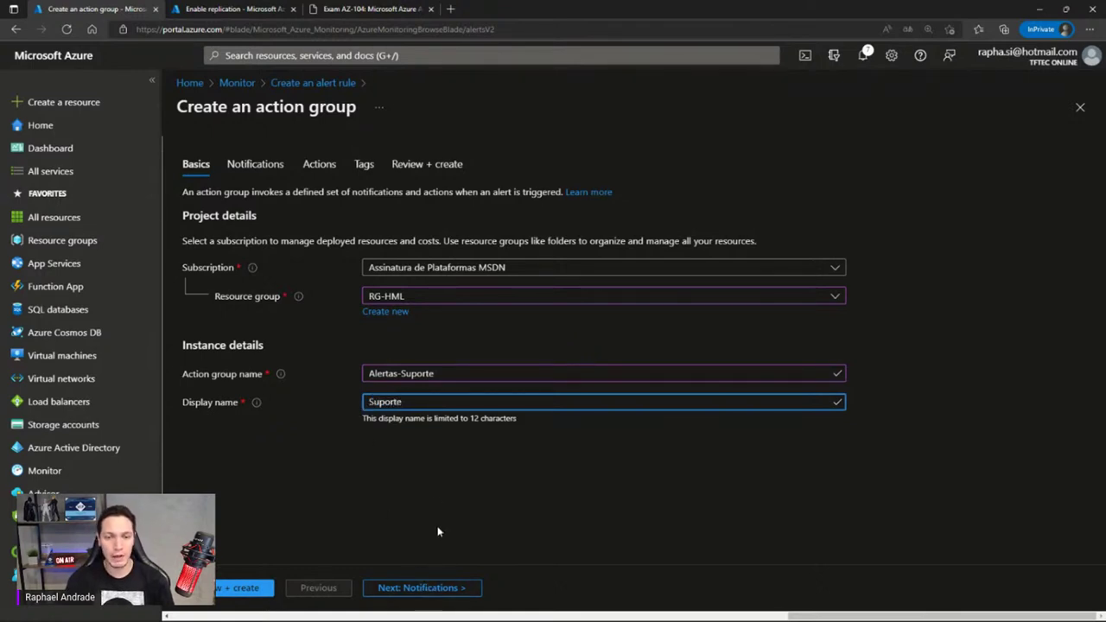
pyautogui.click(423, 587)
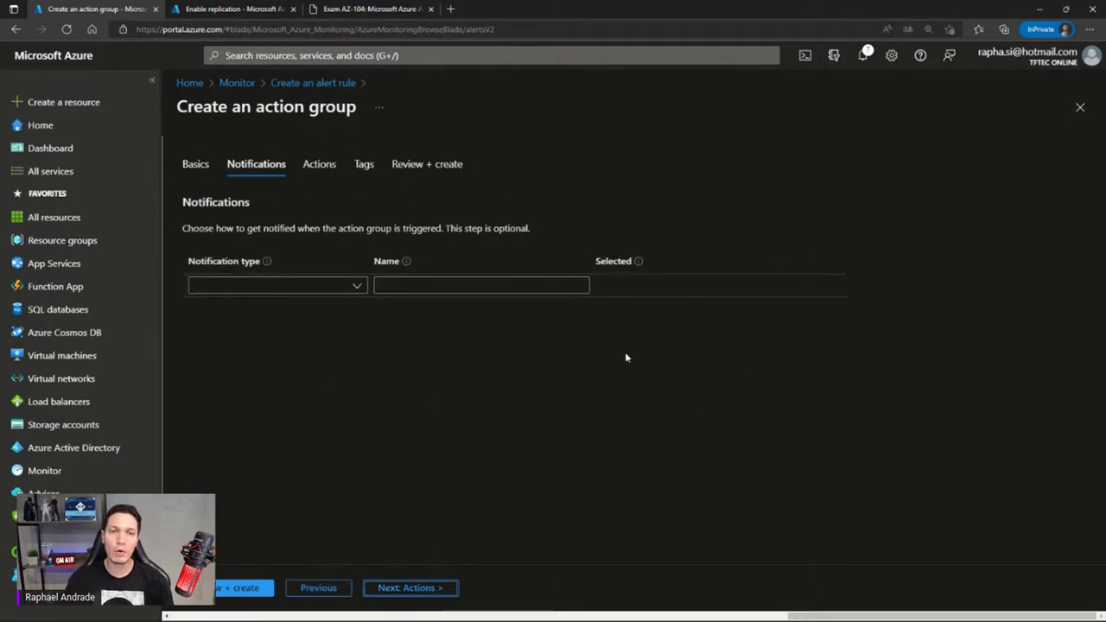
# Set the first notification type to Email/SMS message/Push/Voice instead of role-based email
pyautogui.click(356, 289)
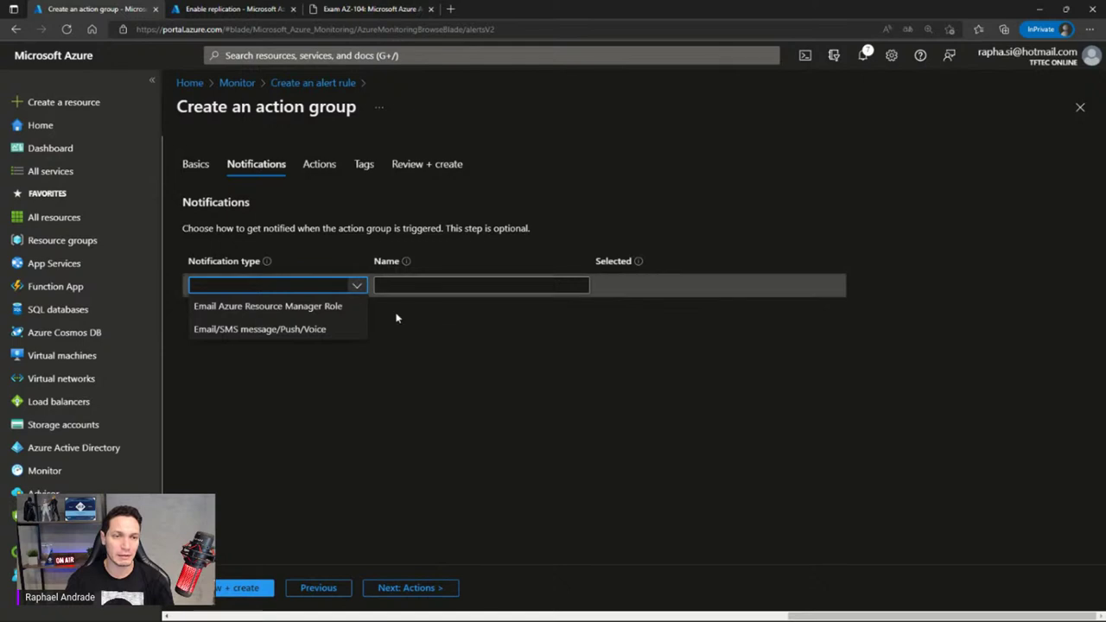
pyautogui.click(257, 313)
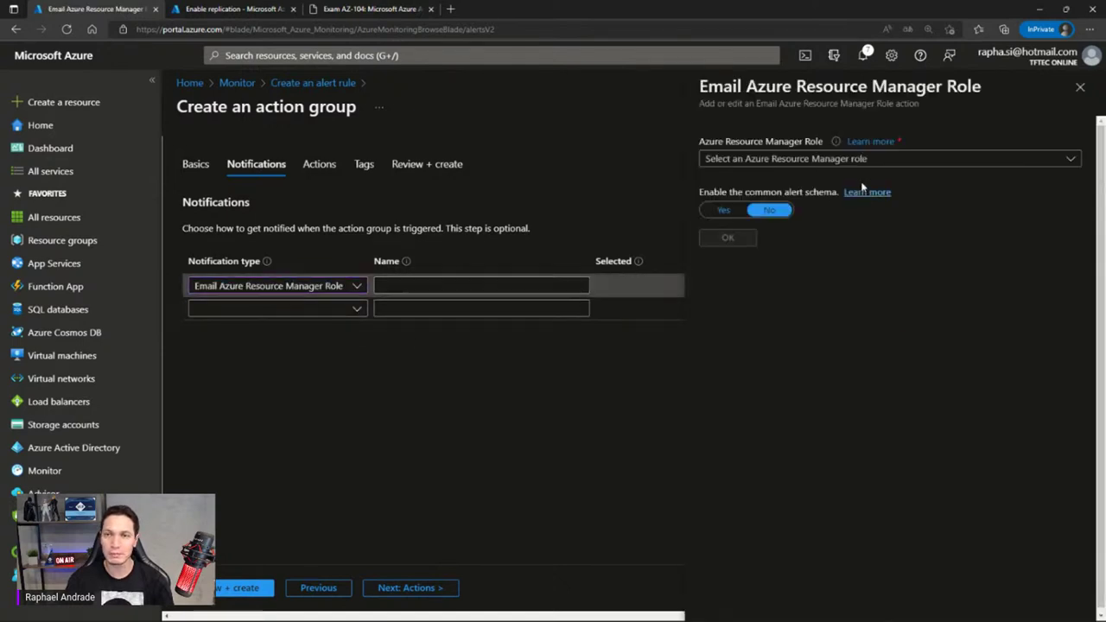
pyautogui.click(864, 161)
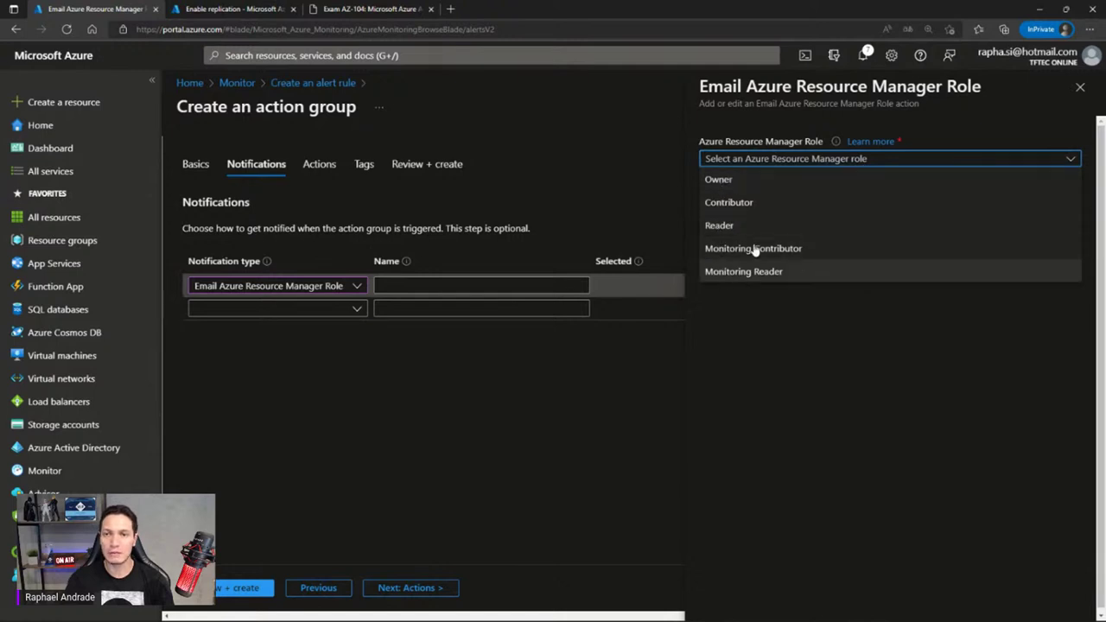
pyautogui.click(789, 334)
pyautogui.click(291, 291)
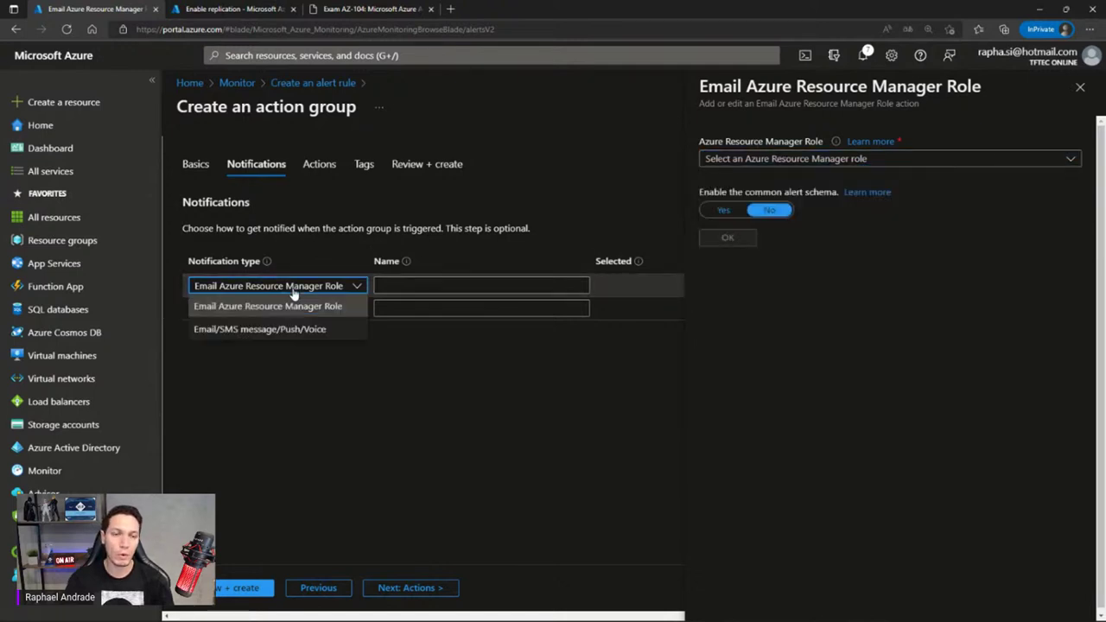
pyautogui.click(242, 332)
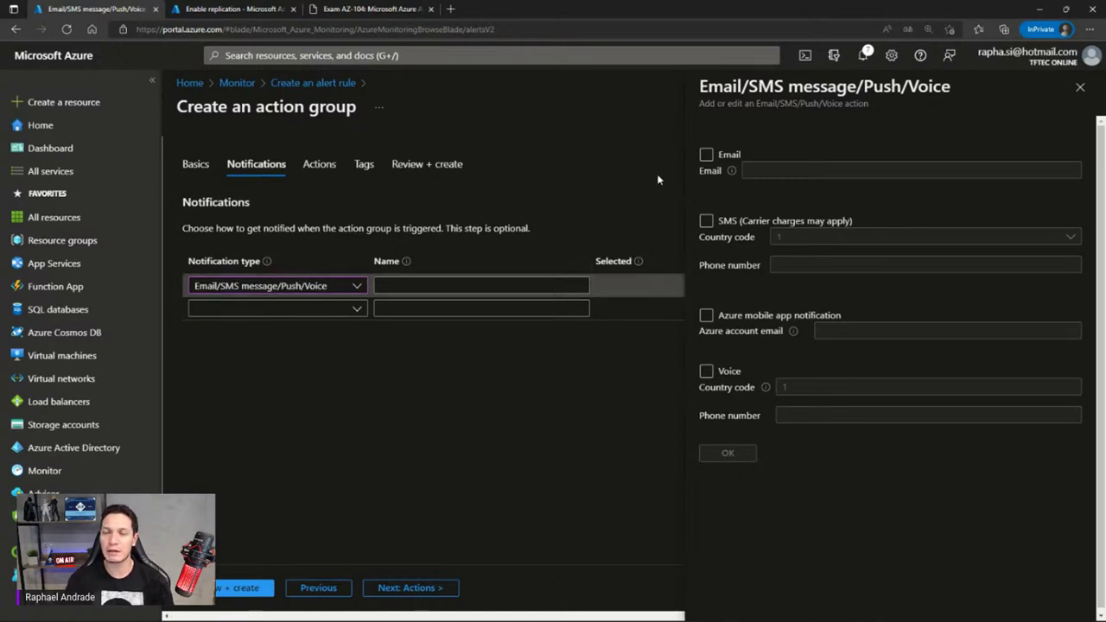
# Enable Email notifications and enter the recipient's email address
pyautogui.click(706, 154)
pyautogui.click(766, 171)
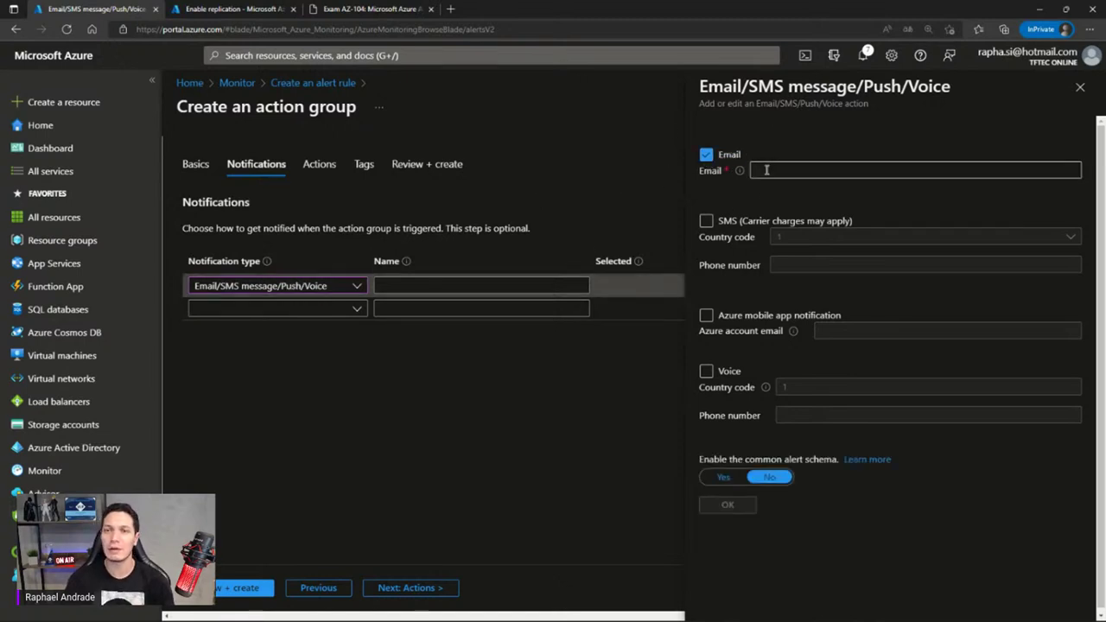
pyautogui.click(766, 170)
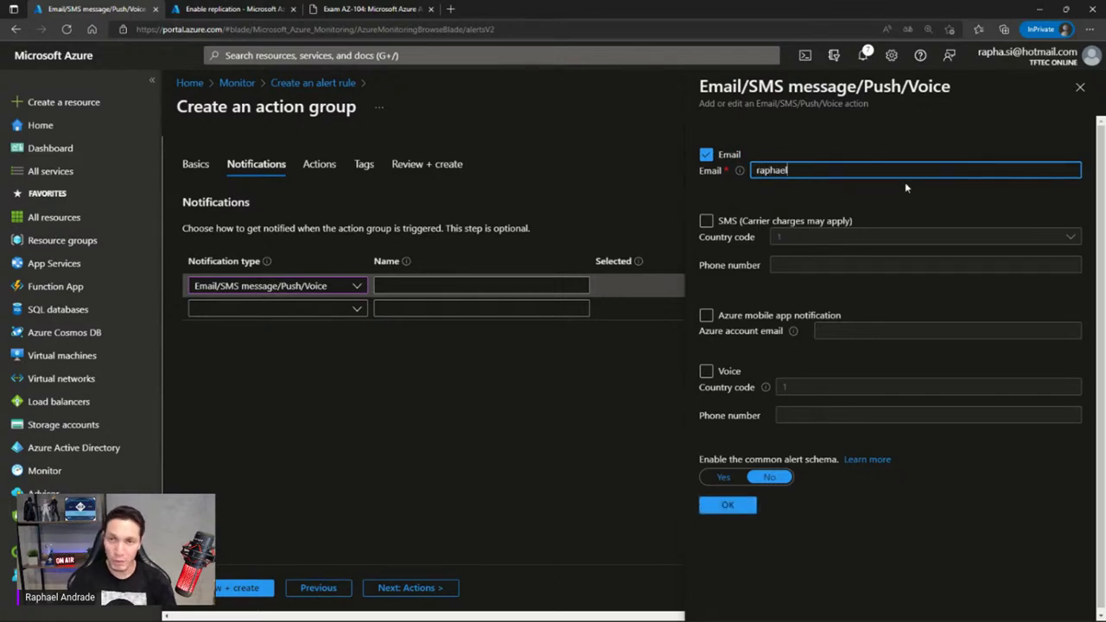
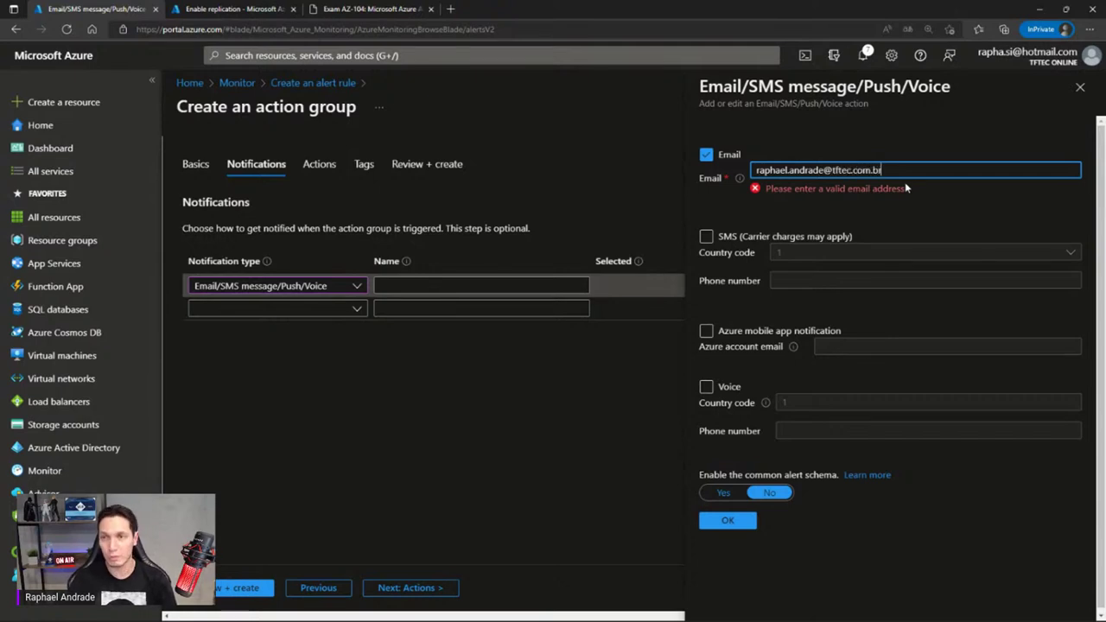
# Leave SMS, Azure mobile app and Voice turned off and confirm the email-only settings
pyautogui.click(706, 221)
pyautogui.click(836, 237)
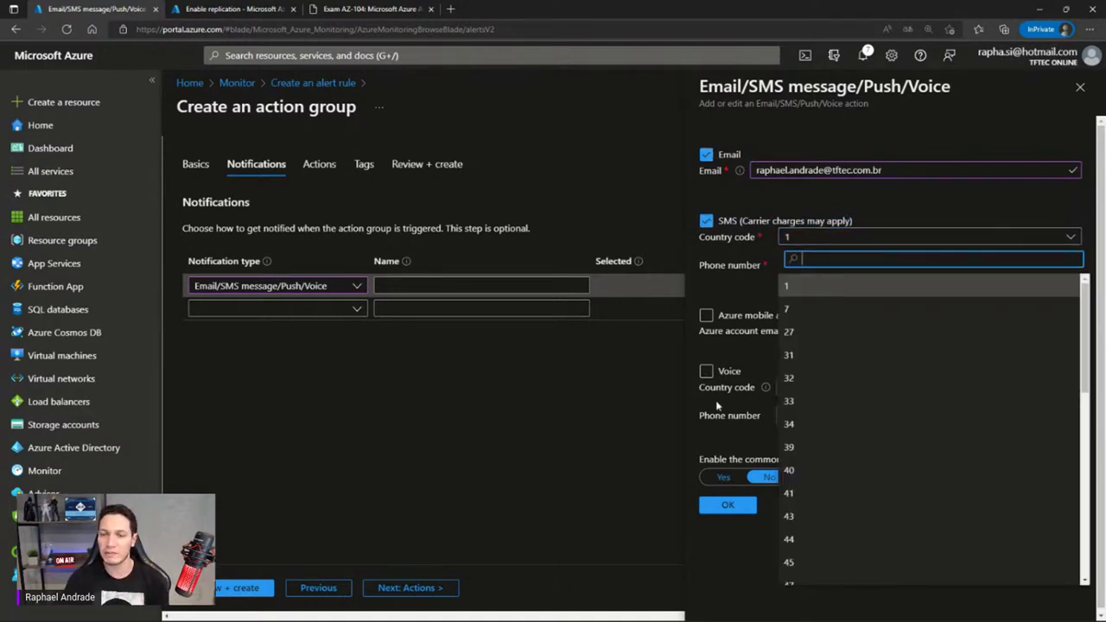
pyautogui.click(1006, 242)
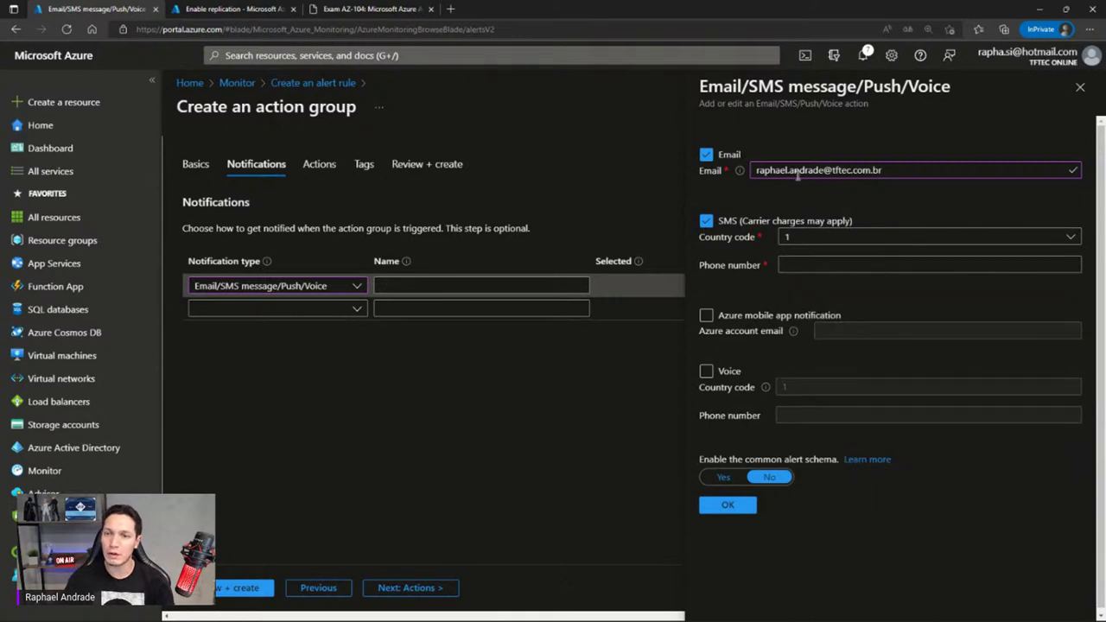
pyautogui.click(705, 221)
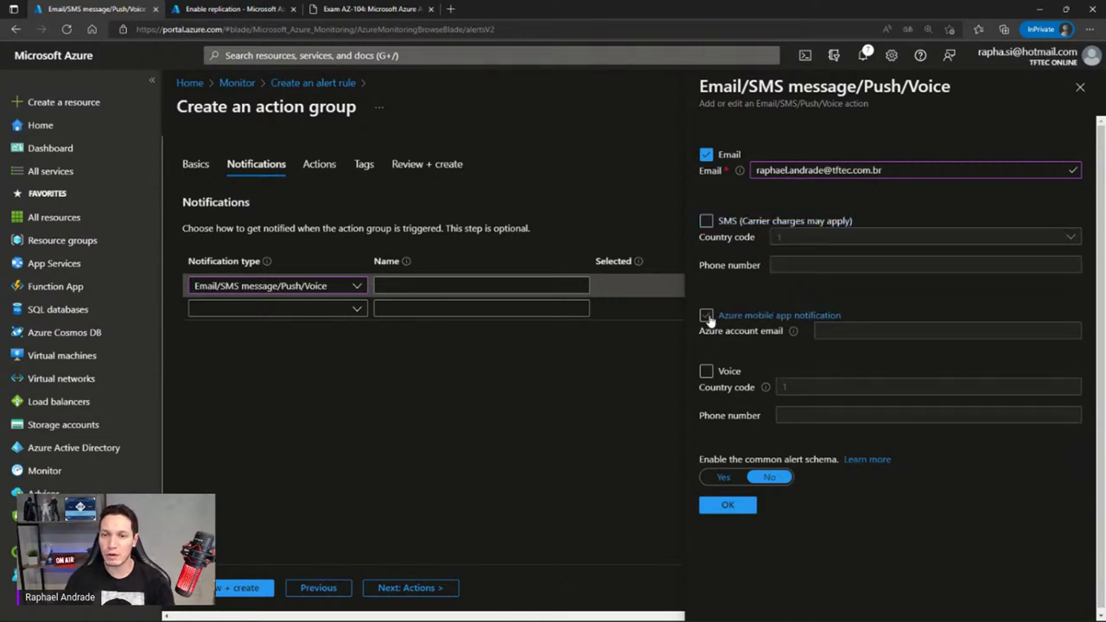
pyautogui.click(710, 316)
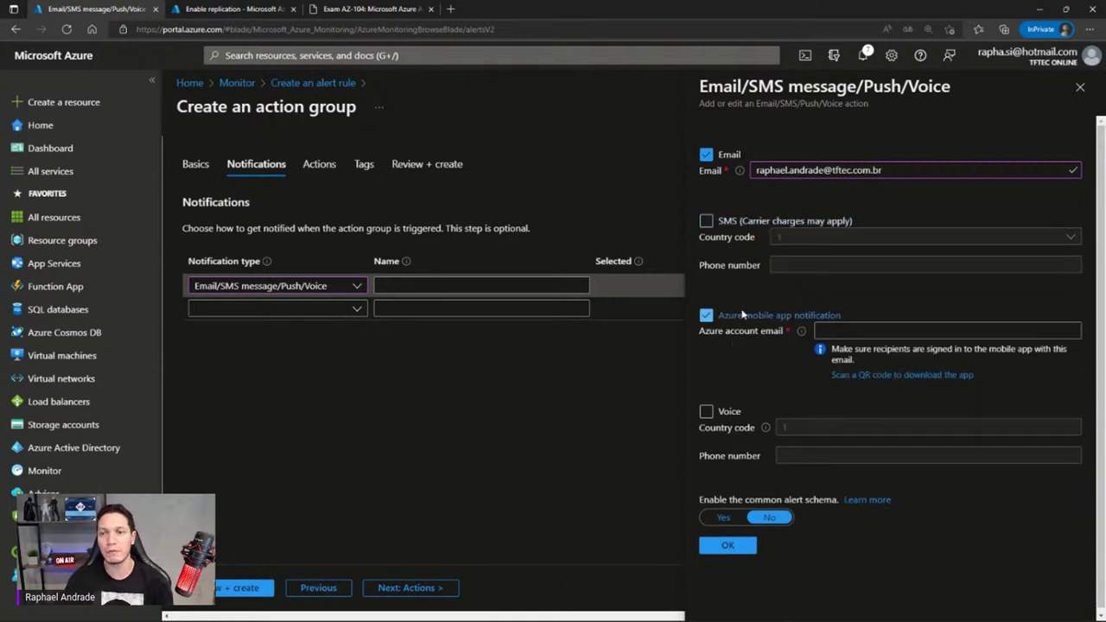
pyautogui.click(708, 316)
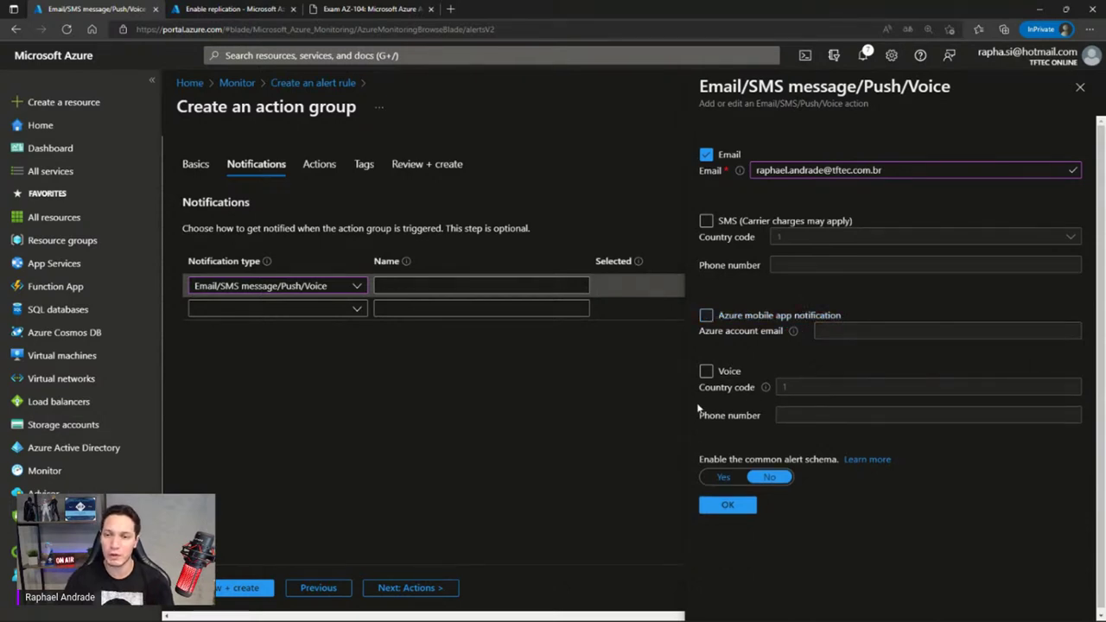
pyautogui.click(705, 372)
pyautogui.moveTo(767, 399)
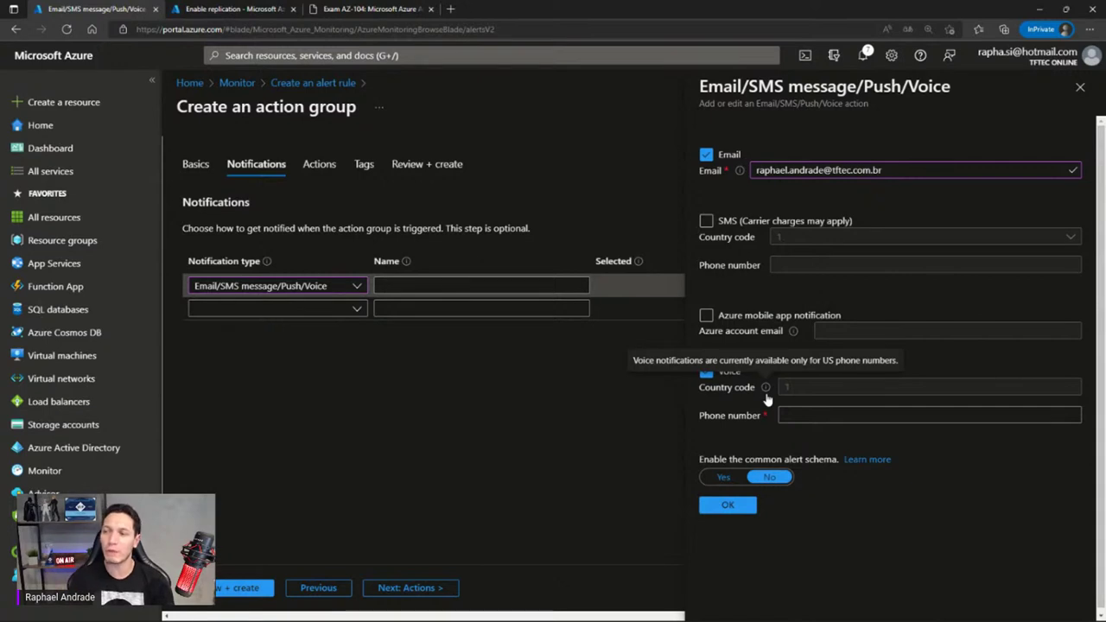
pyautogui.click(706, 372)
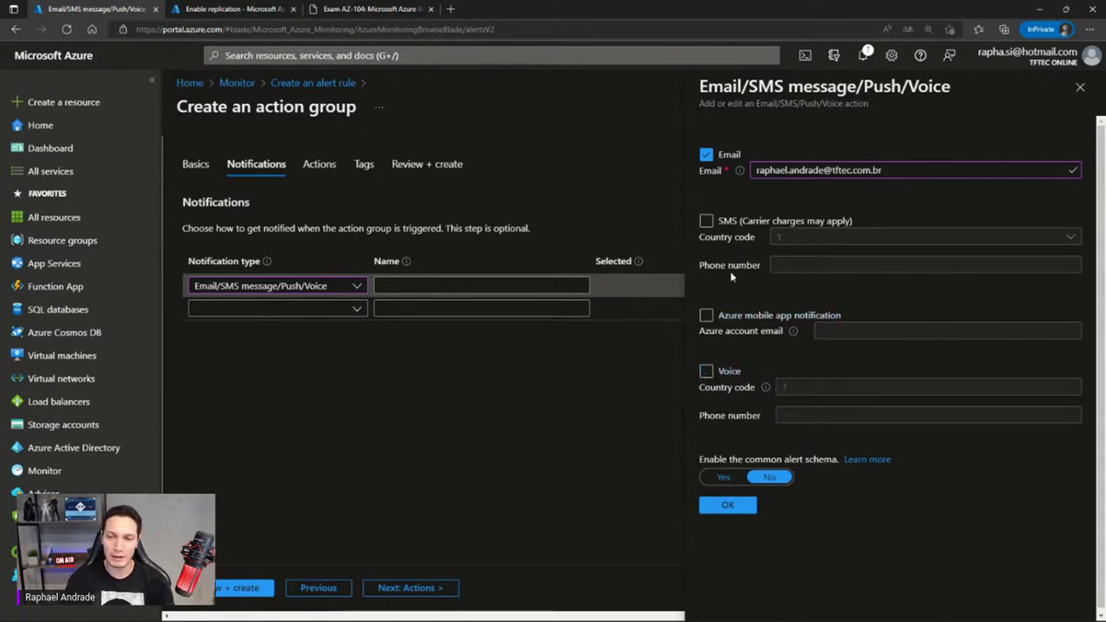
pyautogui.click(728, 507)
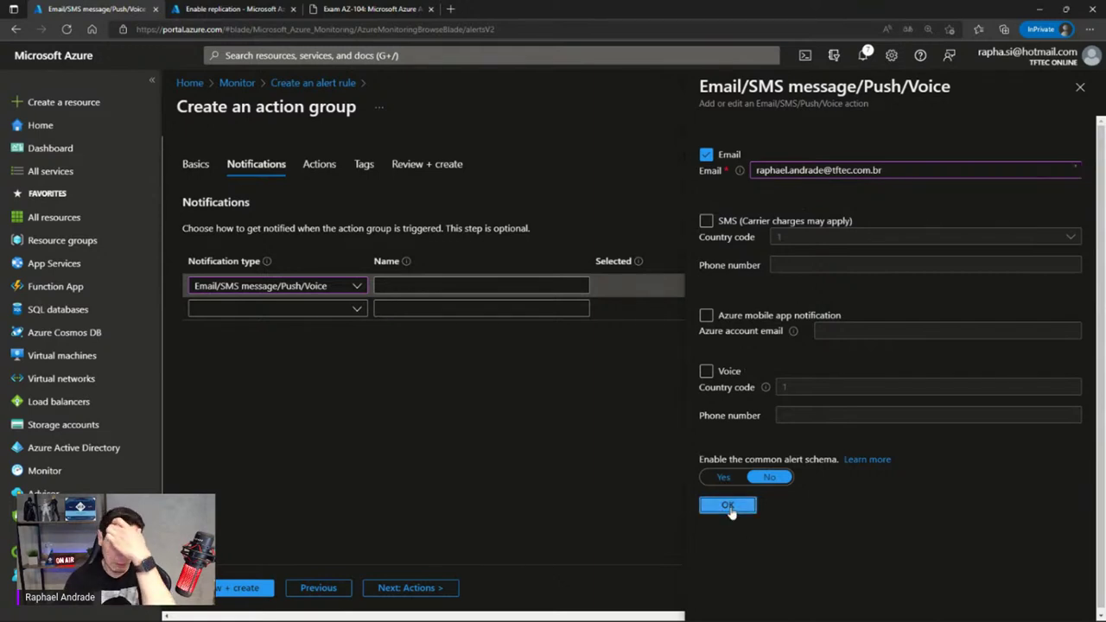
# Name the email notification 'E-mail' and proceed to the action group's Actions step
pyautogui.click(391, 284)
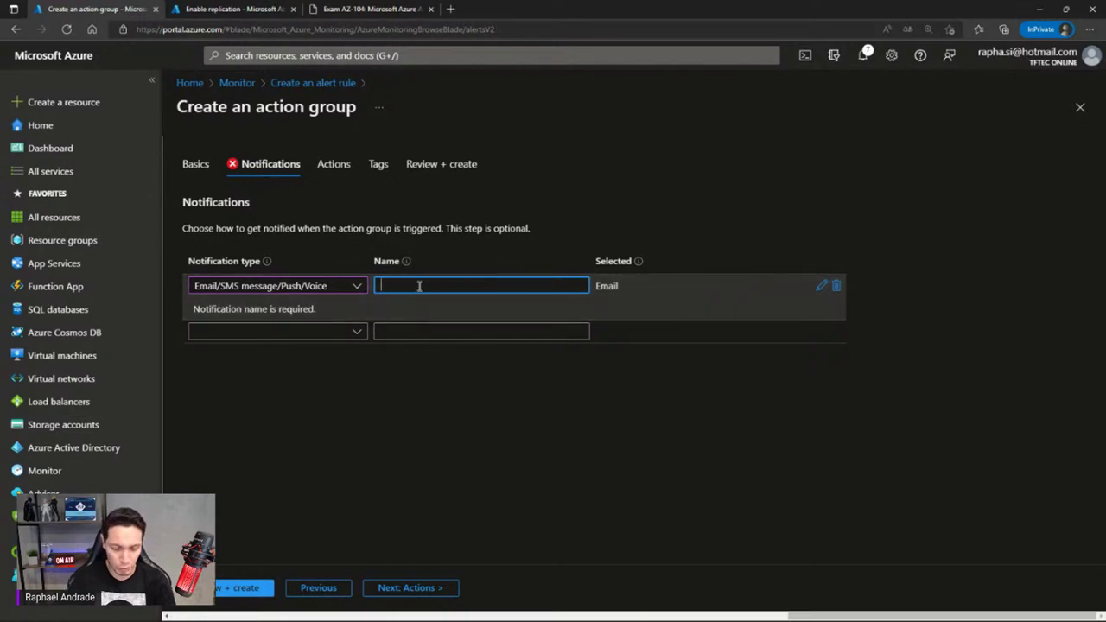
pyautogui.write('E-mail')
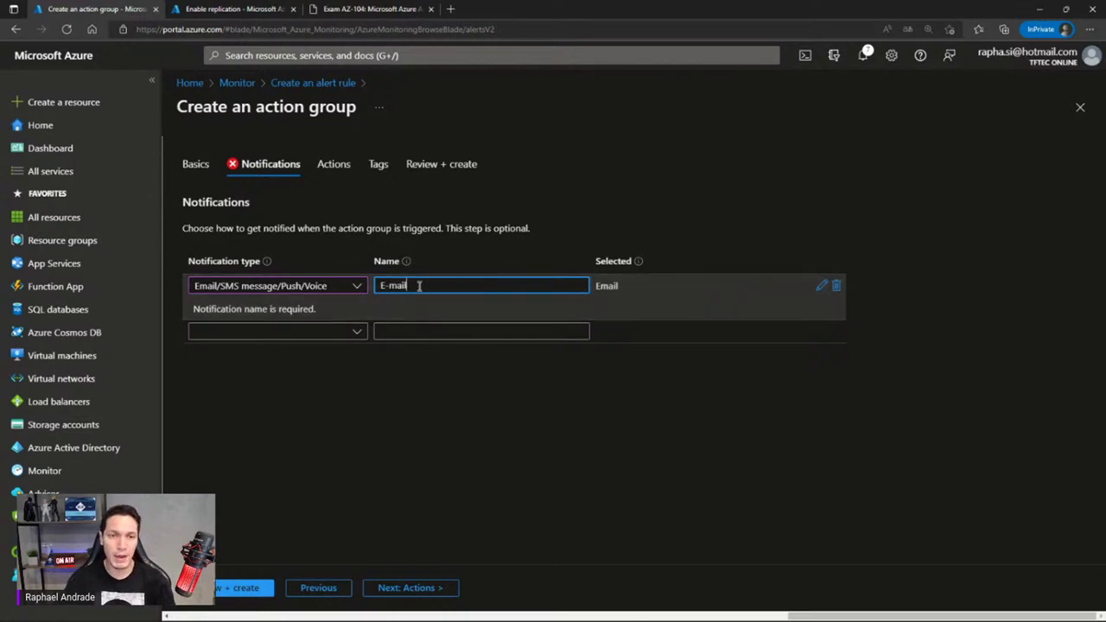
pyautogui.click(497, 390)
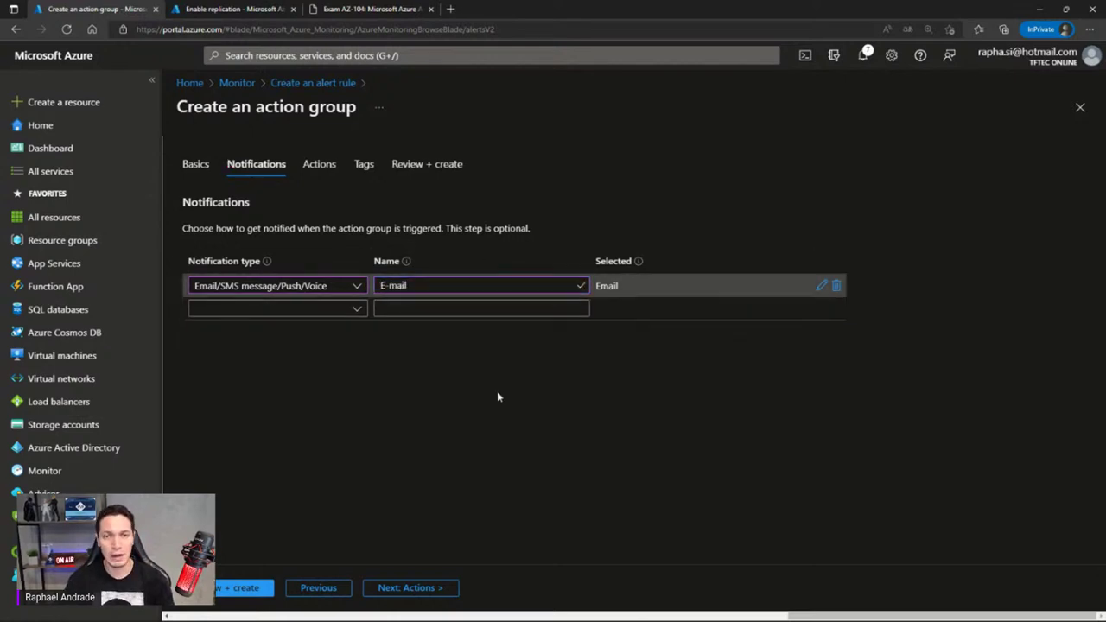
pyautogui.click(399, 590)
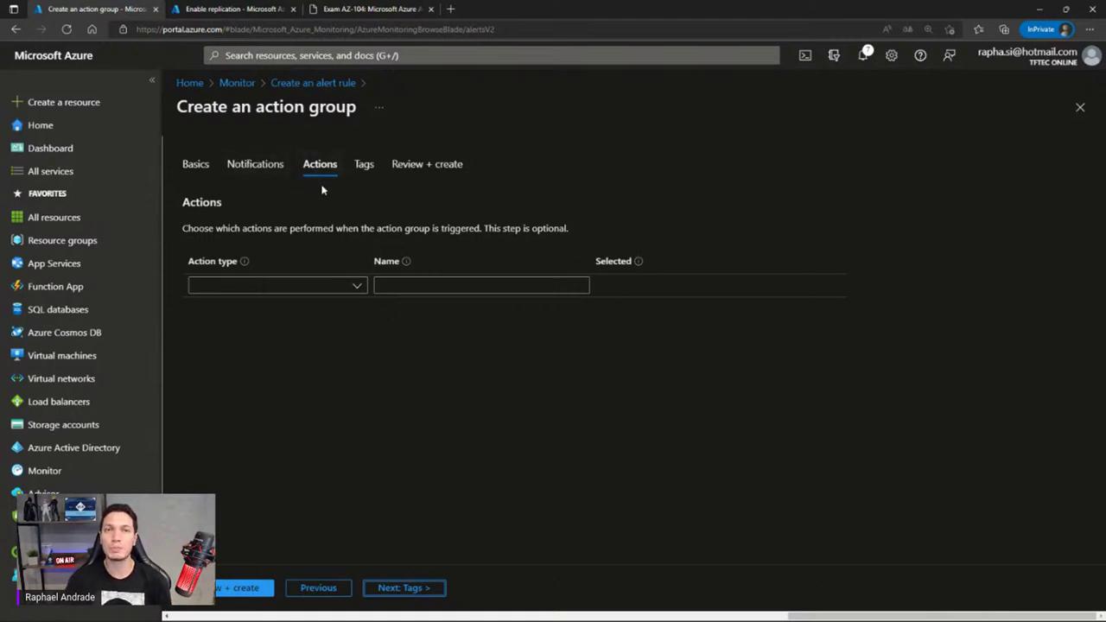
# Look through the Action type options, add no action, and advance to the action group's Tags step
pyautogui.click(357, 287)
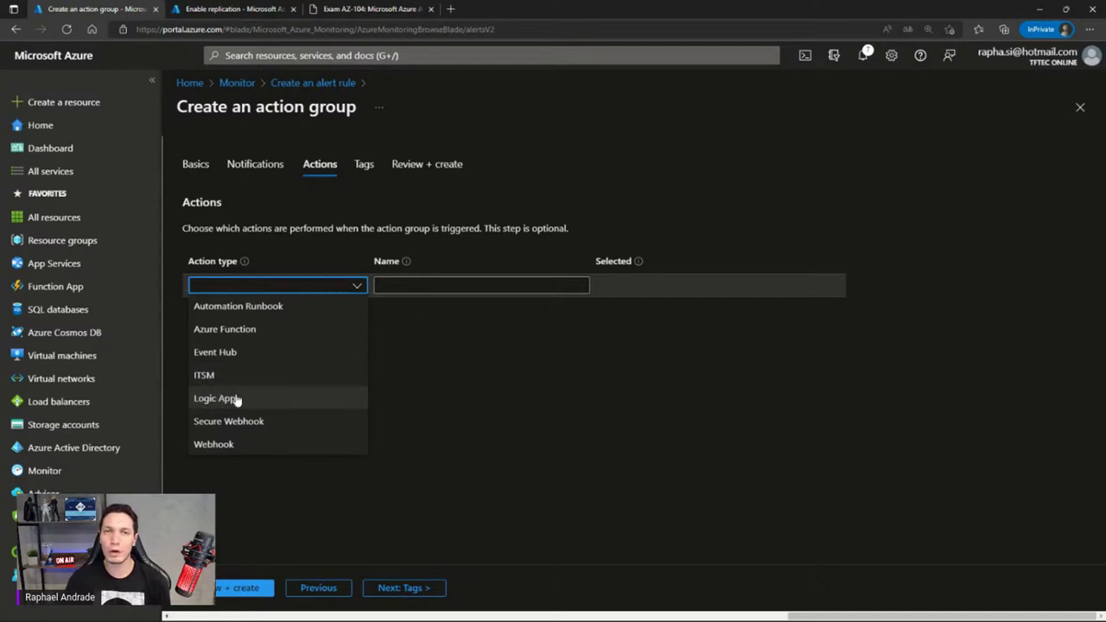
pyautogui.click(433, 422)
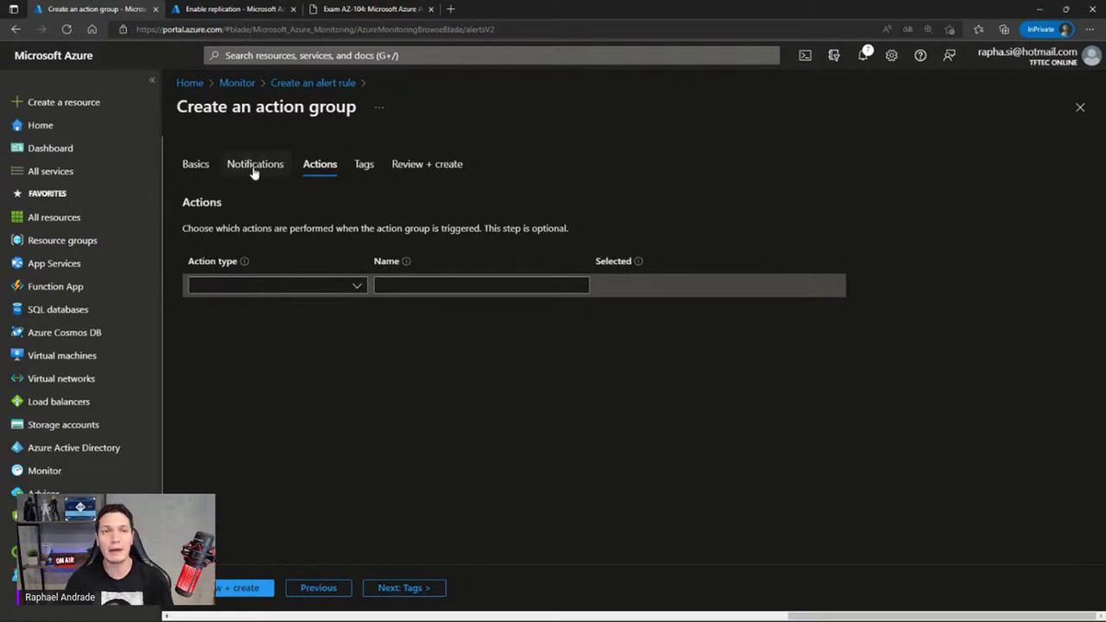
pyautogui.click(425, 586)
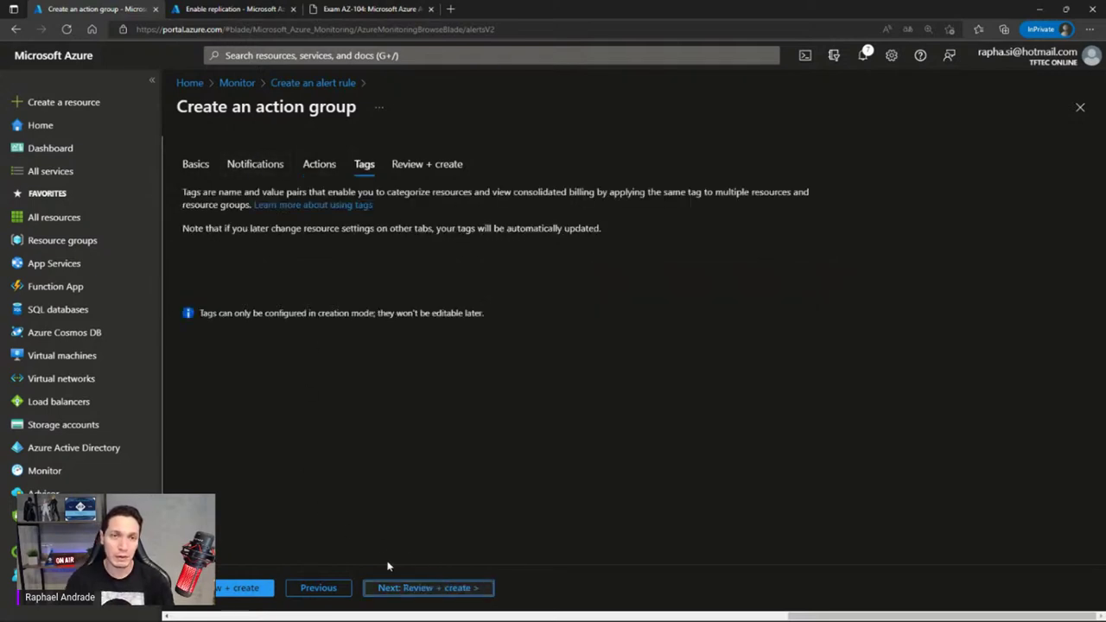
# Review the Alertas-Suporte action group summary and create it in RG-HML
pyautogui.click(411, 588)
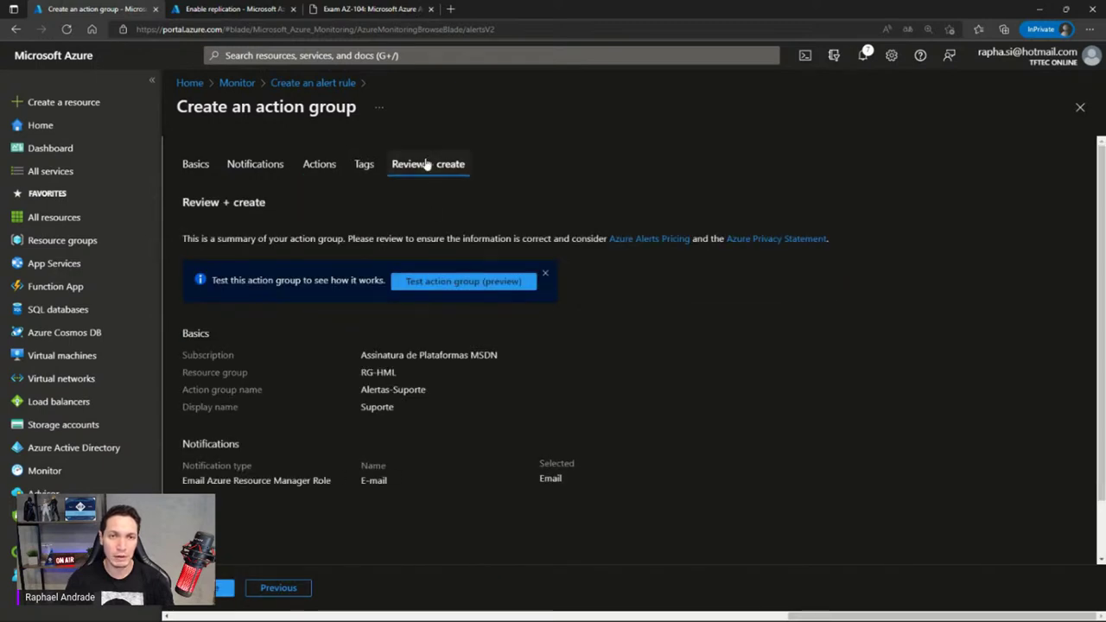
pyautogui.click(223, 590)
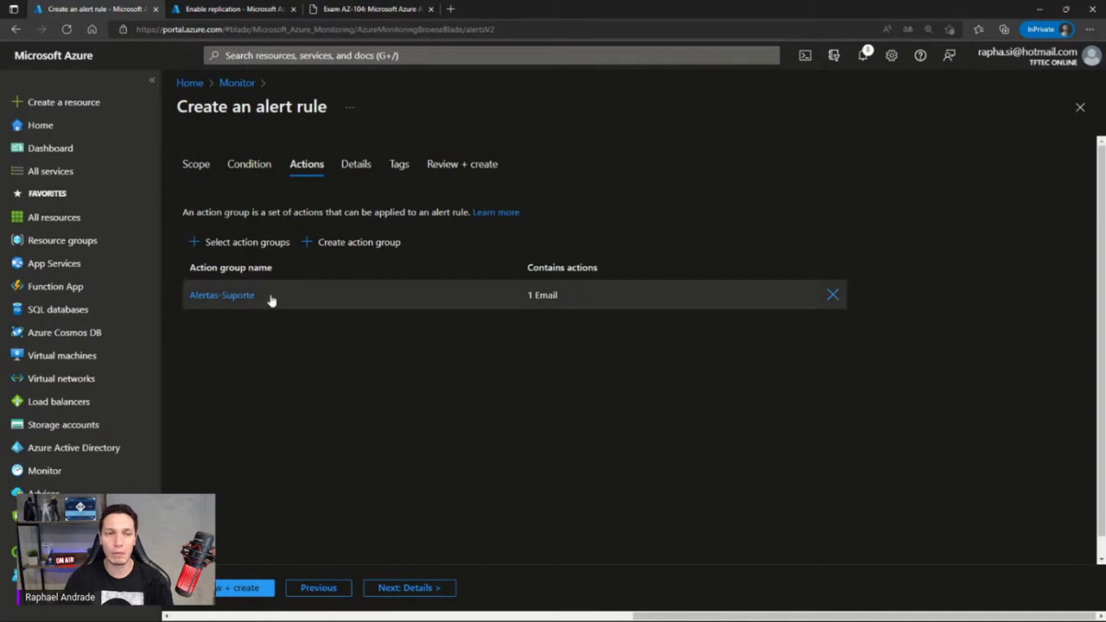
# On the Details step, enter 'Verifica Restart VMs' as the alert rule name
pyautogui.click(401, 588)
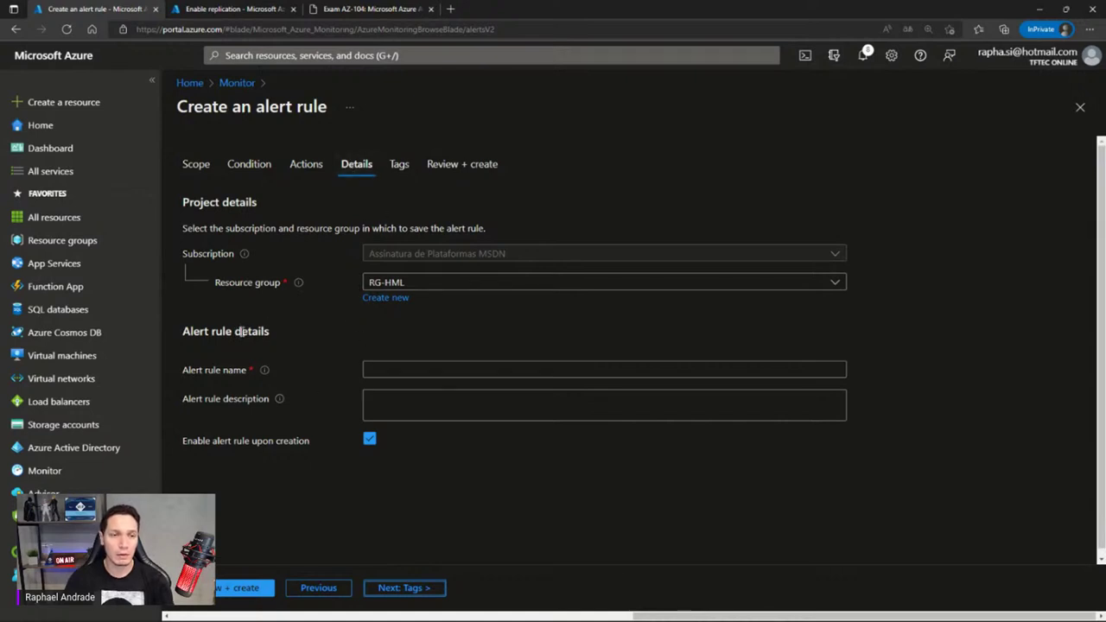
pyautogui.click(369, 369)
pyautogui.click(368, 370)
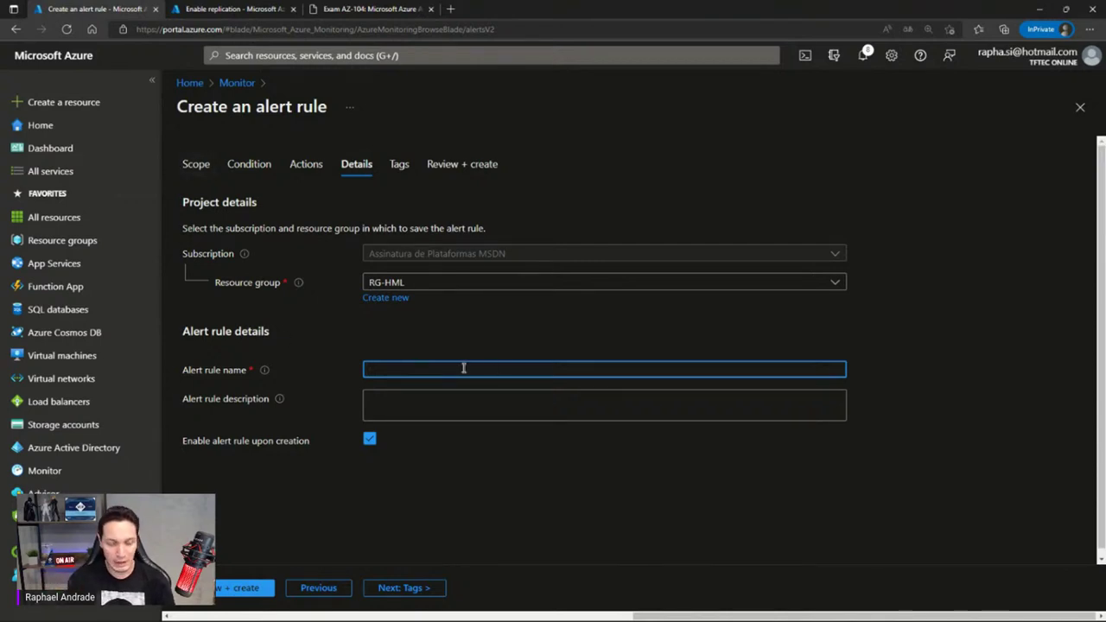
pyautogui.write('Verifica Restat')
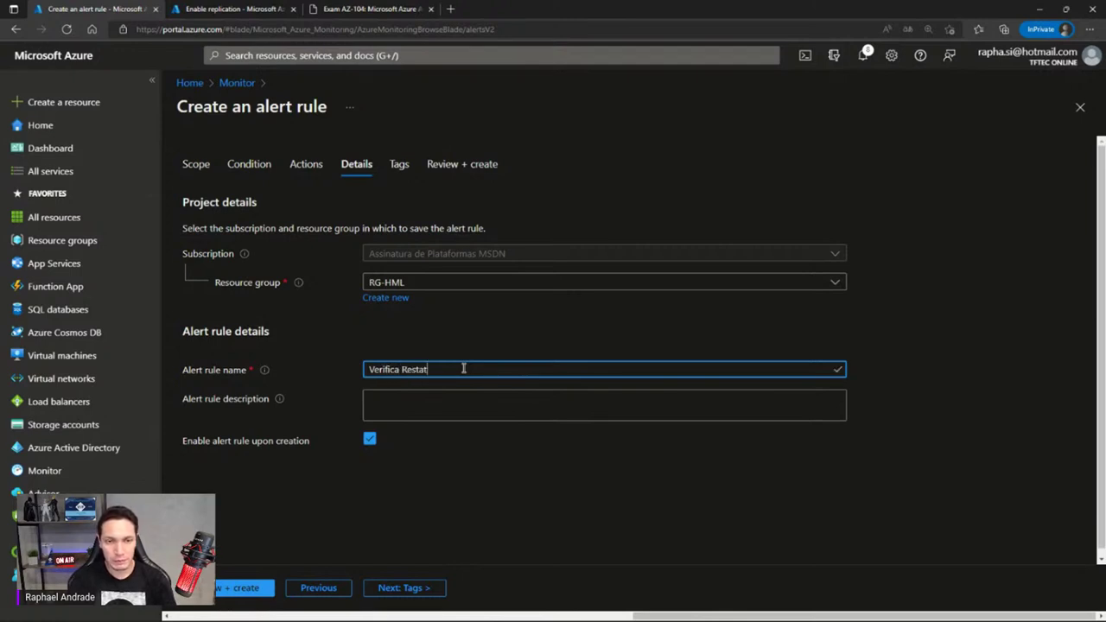
pyautogui.press('BackSpace')
pyautogui.write('rt')
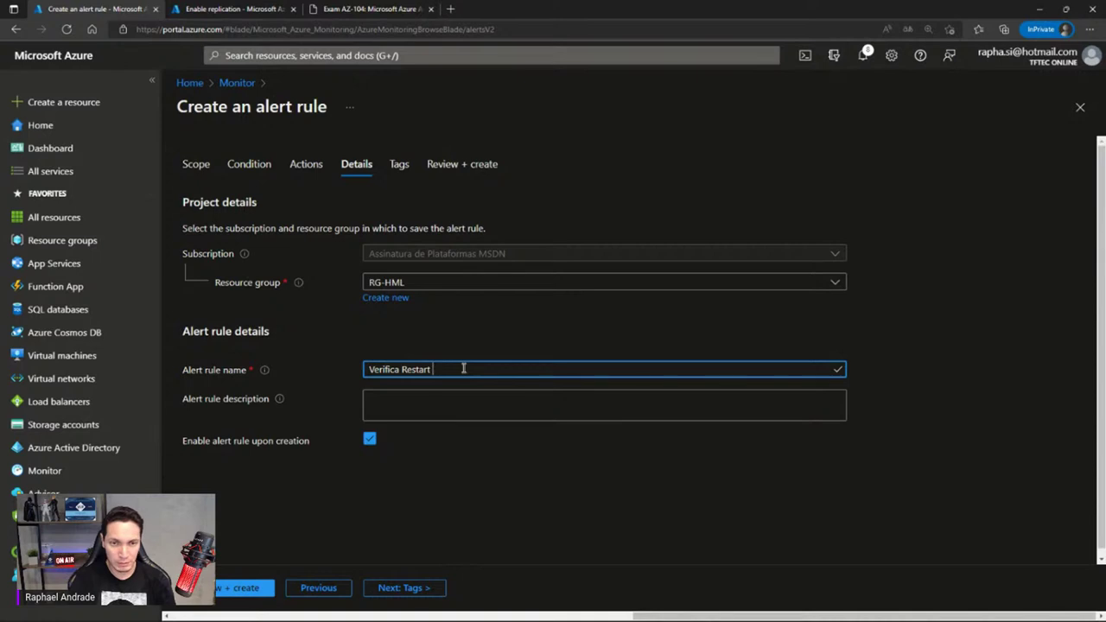
pyautogui.write(' VMs')
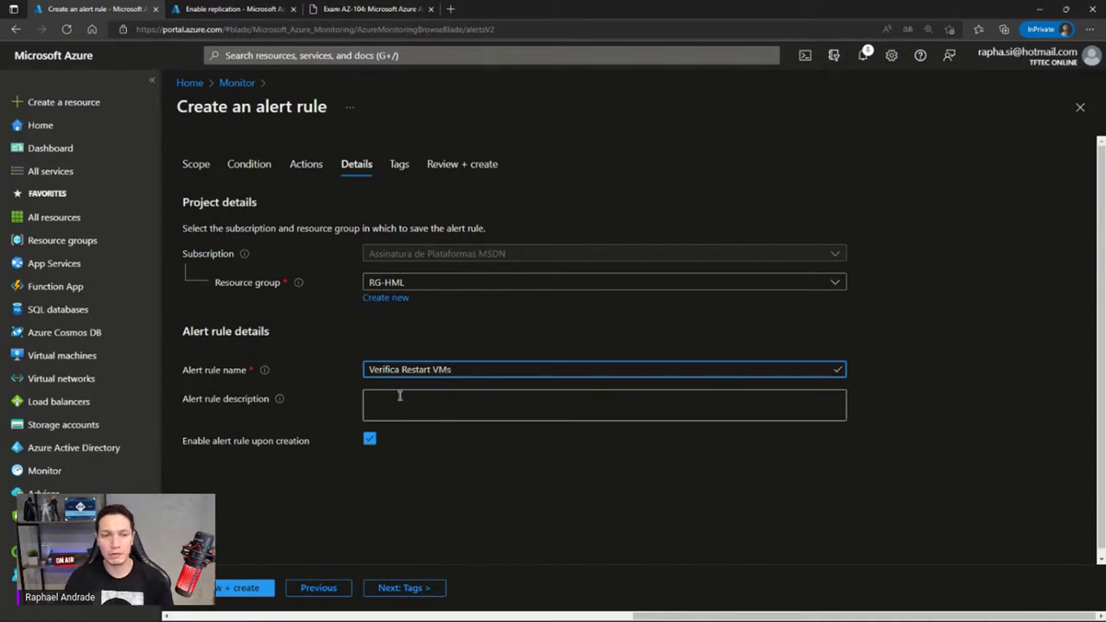
# Keep enable-on-creation on and advance to the alert rule's Tags step
pyautogui.moveTo(183, 442); pyautogui.dragTo(293, 444)
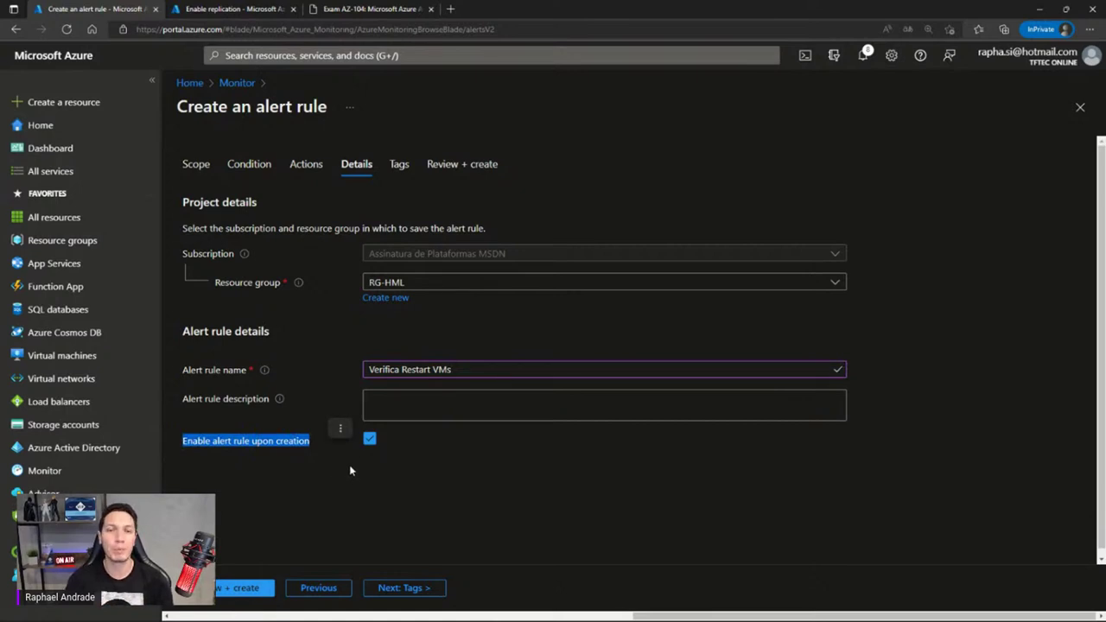
pyautogui.scroll(-1, 483, 388)
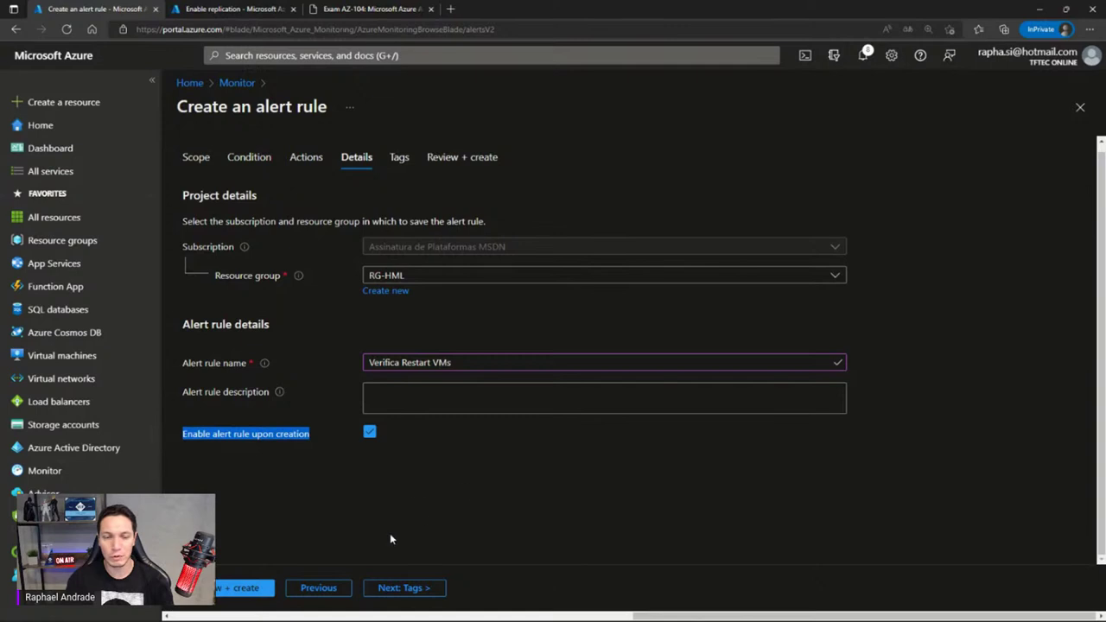
pyautogui.click(397, 588)
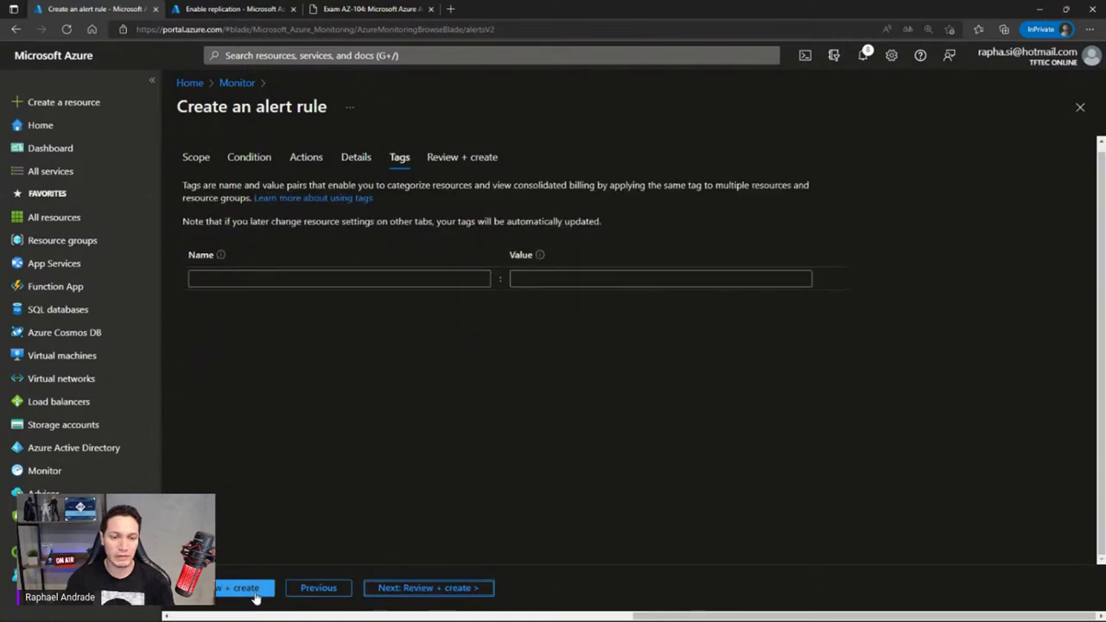
# Review the Verifica Restart VMs summary for RG-HML and create the alert rule
pyautogui.click(255, 592)
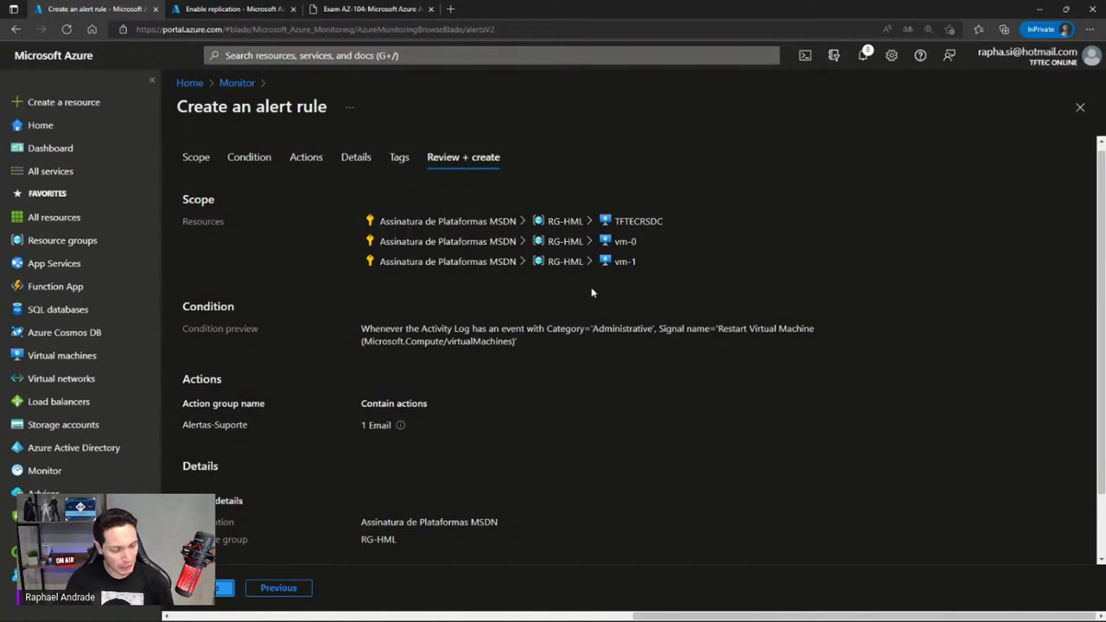
pyautogui.scroll(-1, 592, 293)
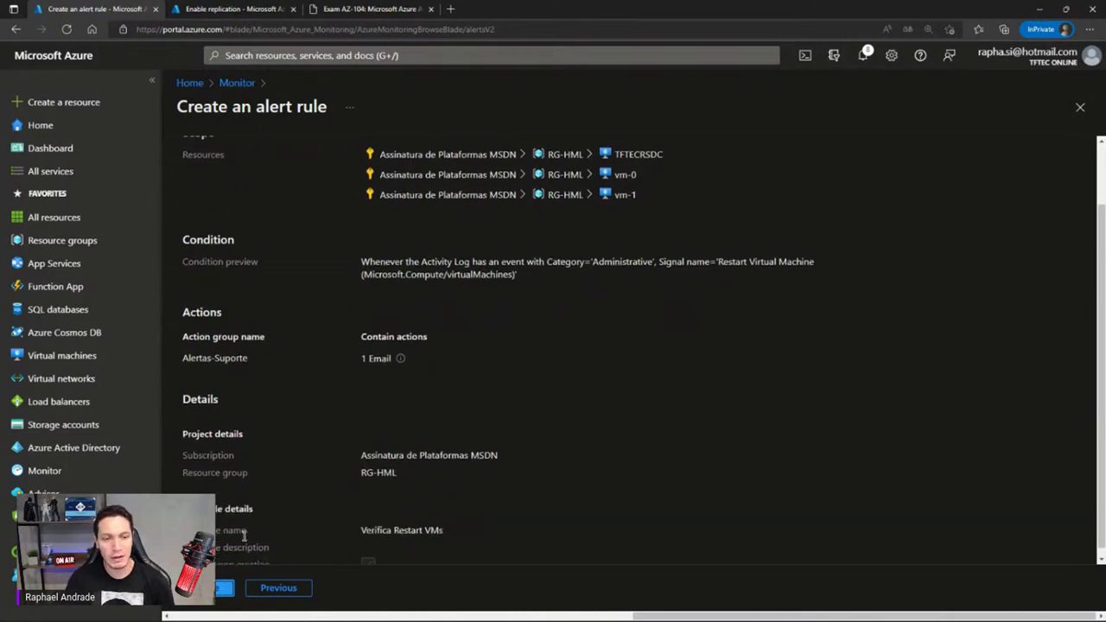
pyautogui.scroll(-1, 307, 494)
pyautogui.click(225, 587)
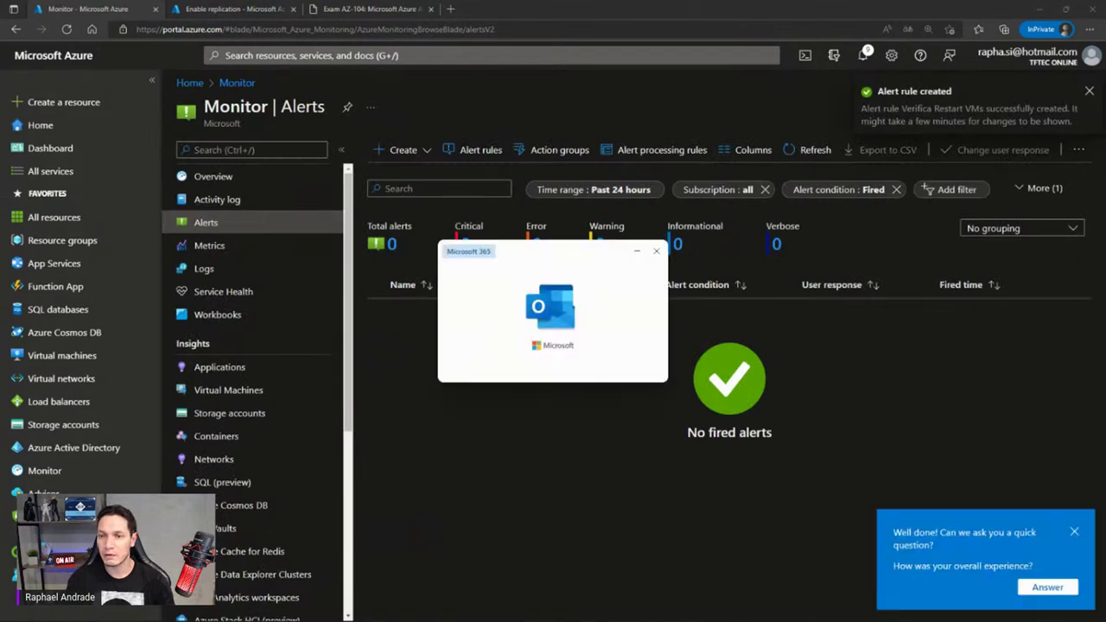
# Open the 'You're now in the Suporte action group' email in Outlook and maximize it
pyautogui.moveTo(572, 256); pyautogui.dragTo(568, 254)
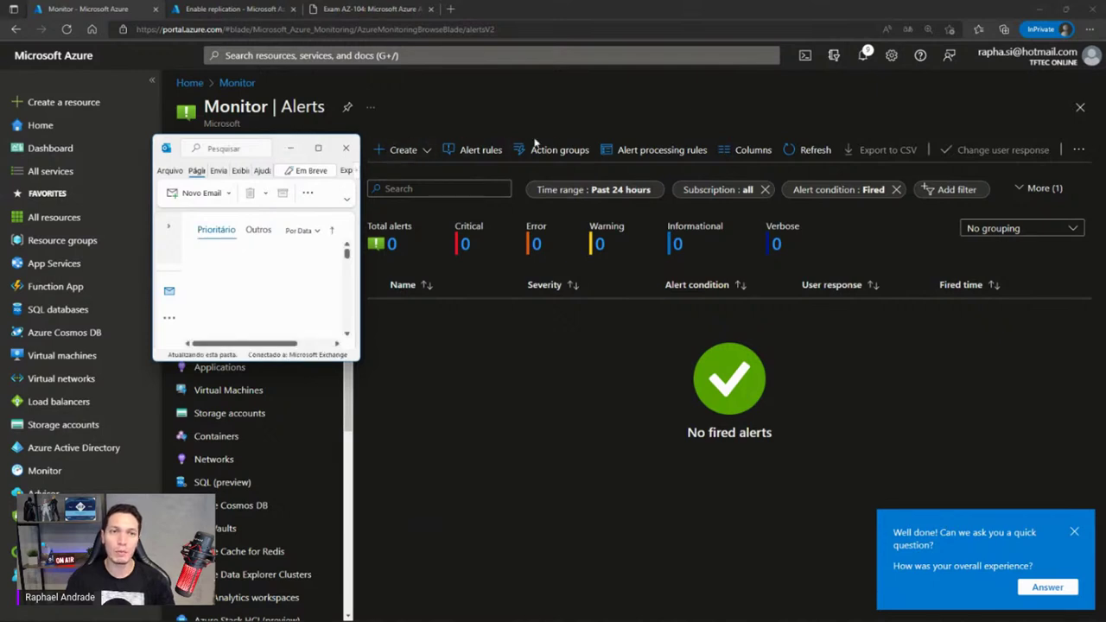
pyautogui.click(291, 148)
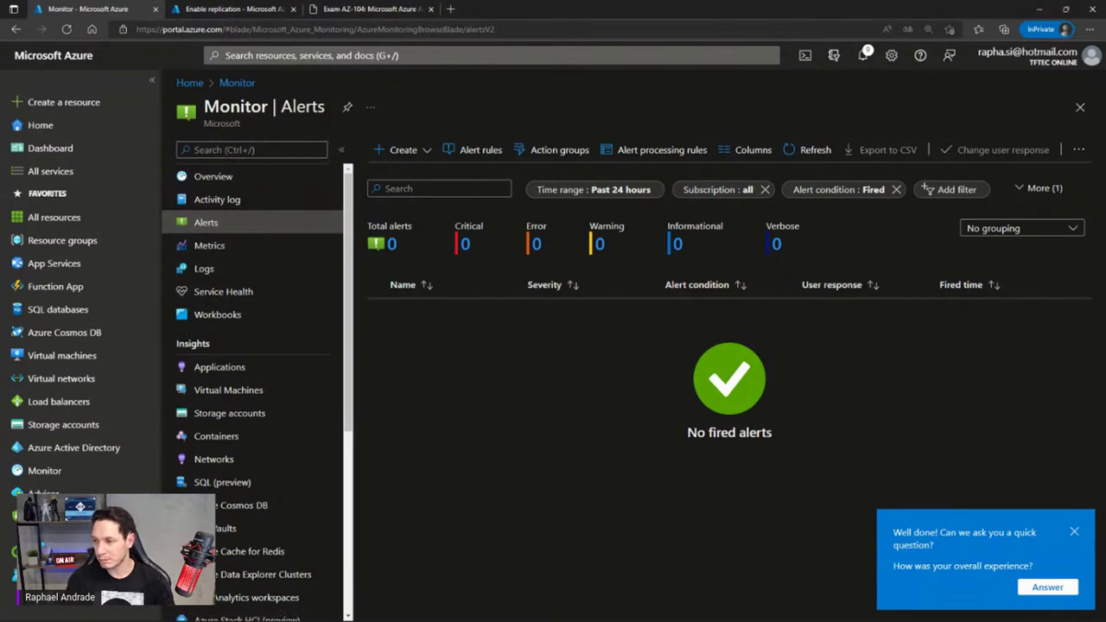
pyautogui.hotkey('alt', 'Tab')
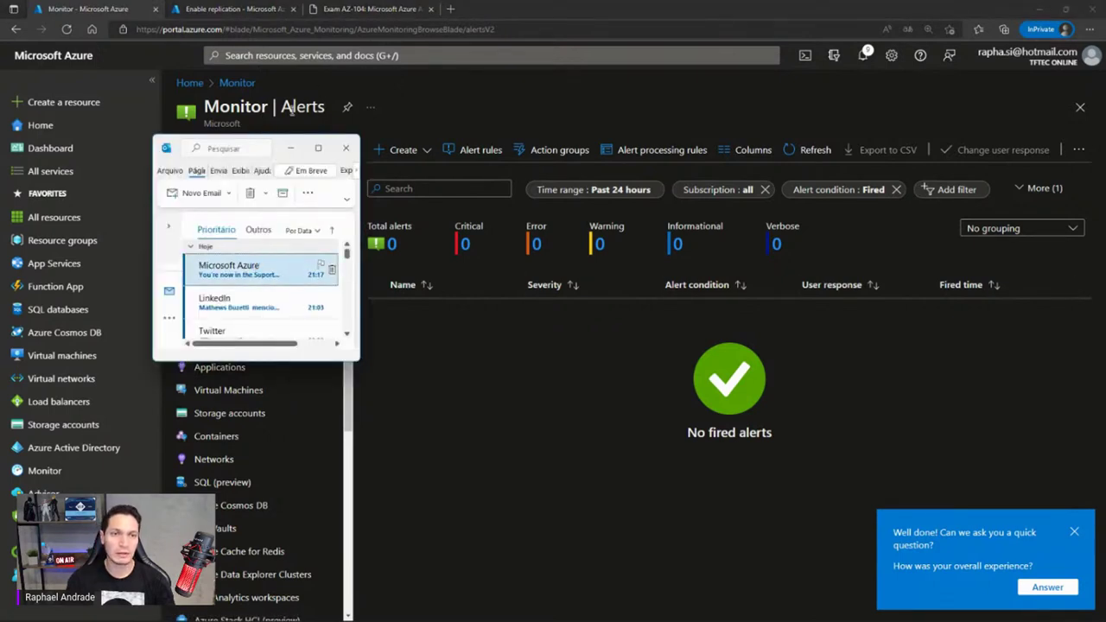
pyautogui.click(441, 277)
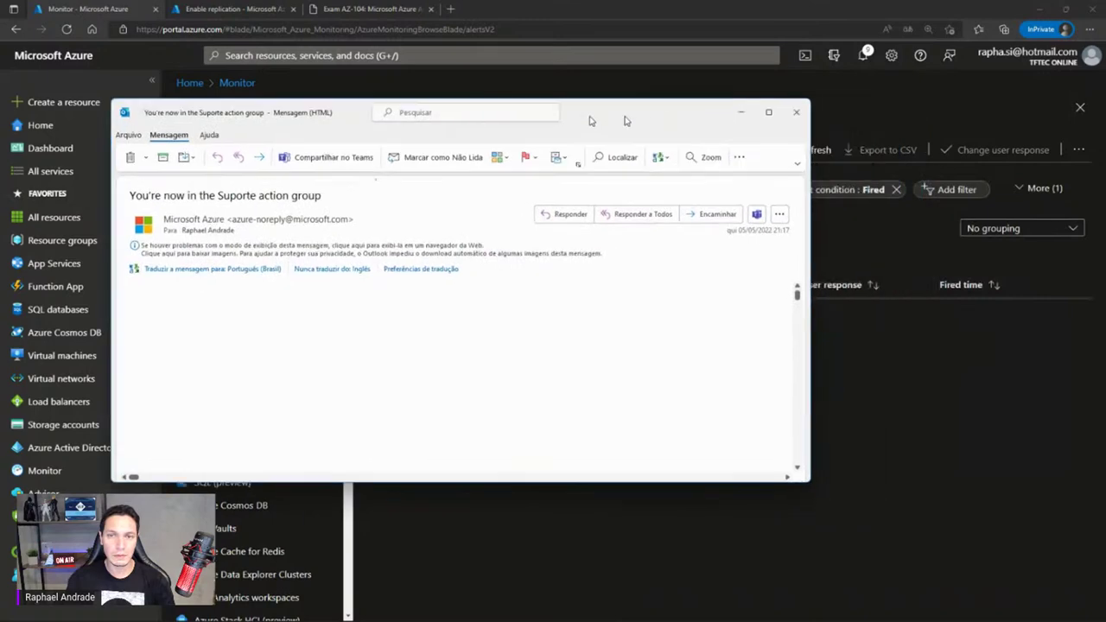
pyautogui.moveTo(778, 113); pyautogui.dragTo(729, 111)
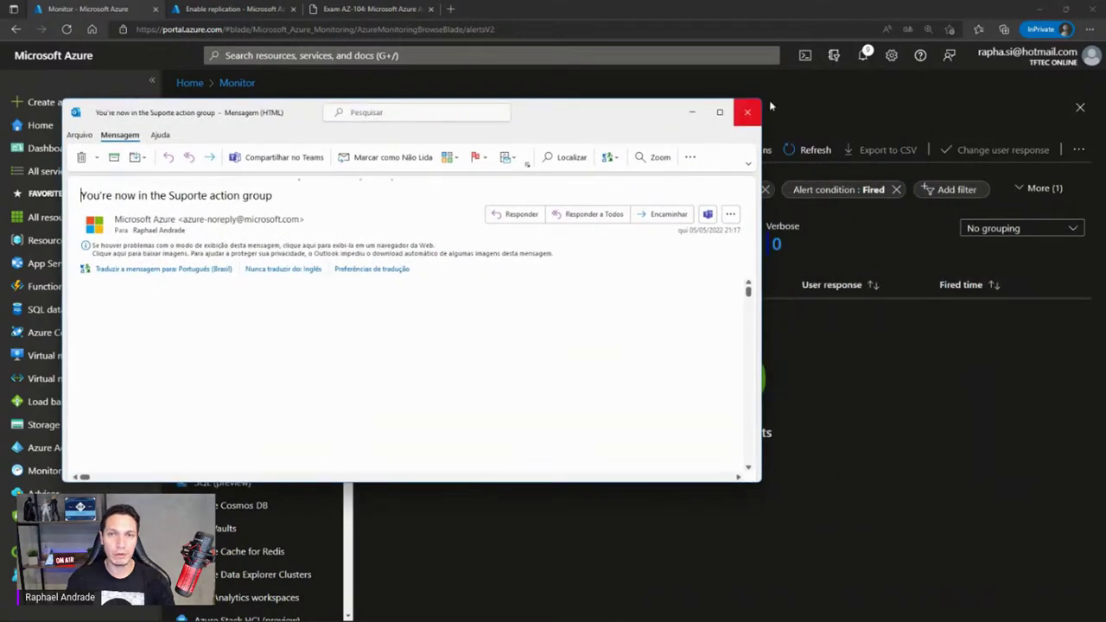
pyautogui.click(725, 111)
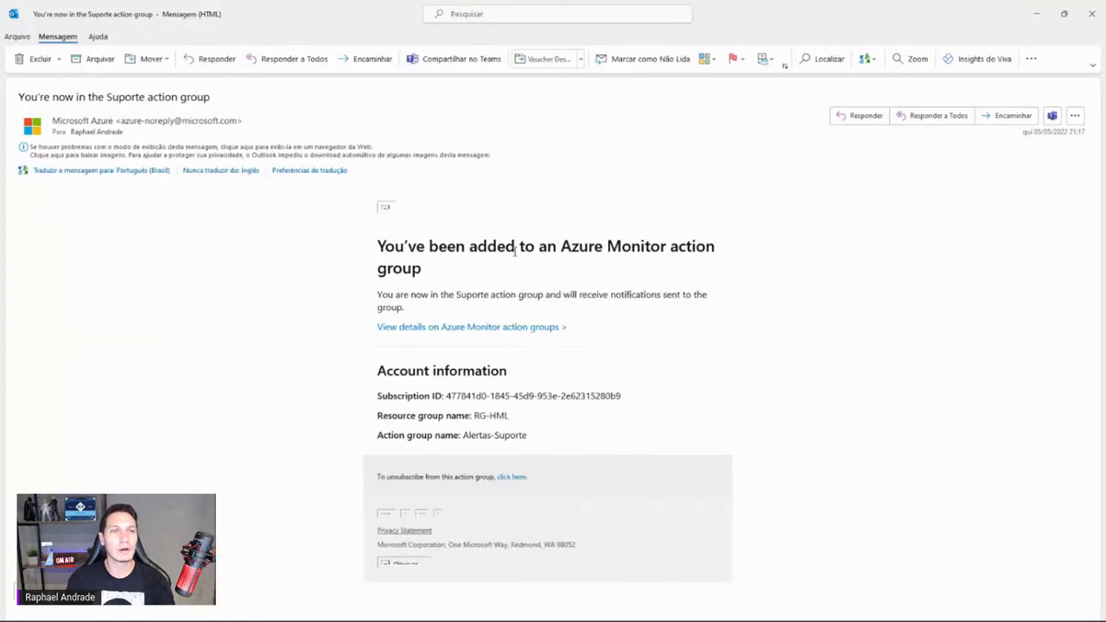
pyautogui.moveTo(378, 247); pyautogui.dragTo(486, 270)
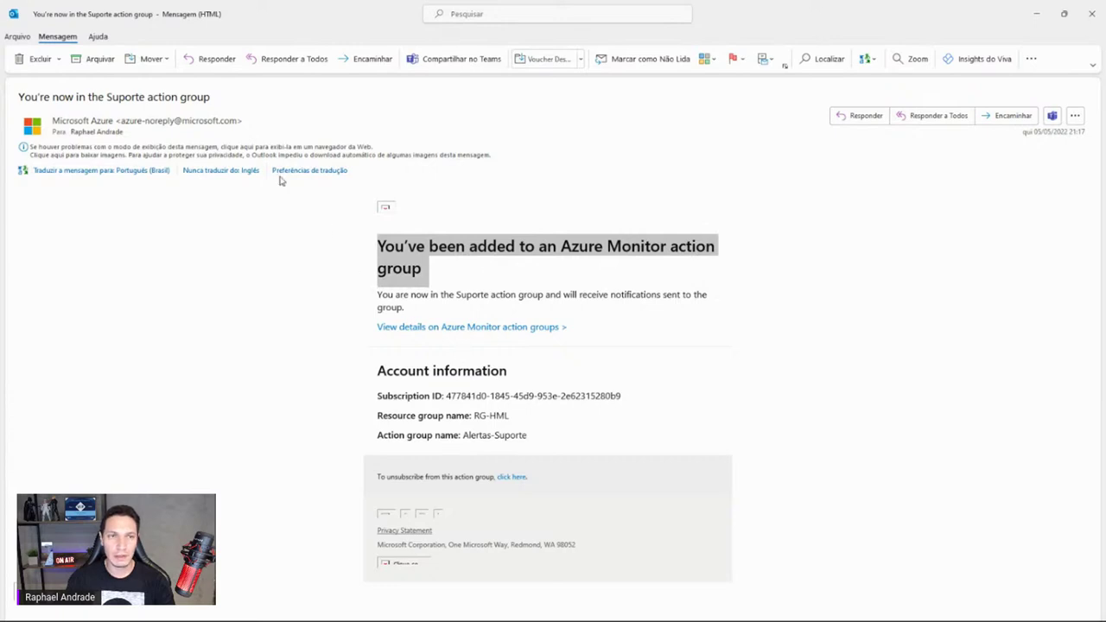
# Download the email's blocked images, highlight RG-HML and Alertas-Suporte, then close the message
pyautogui.click(254, 148)
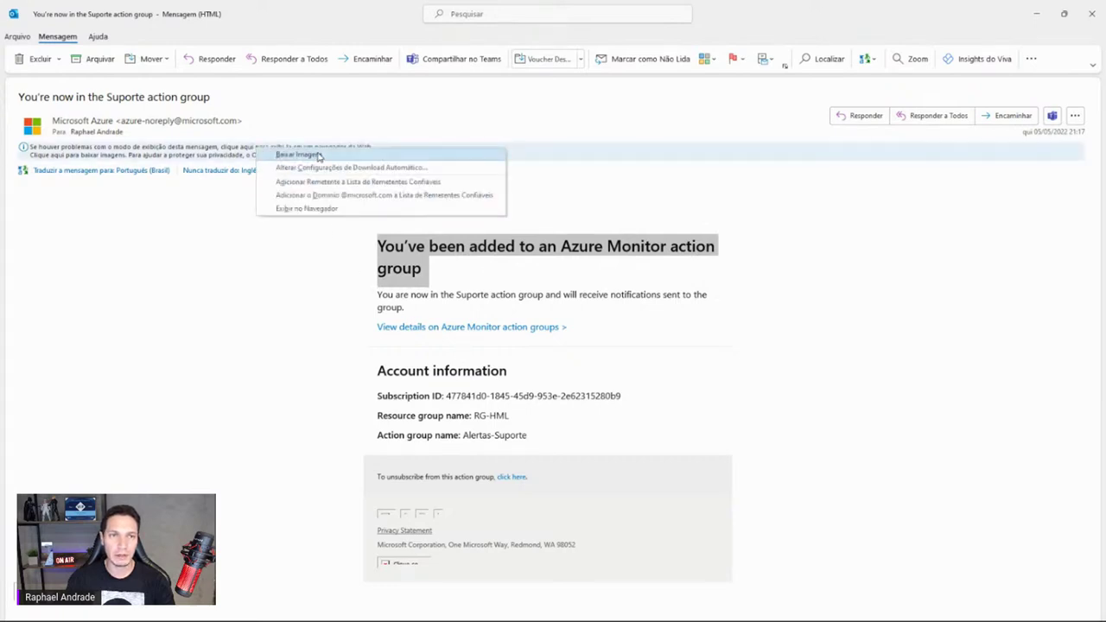
pyautogui.click(298, 155)
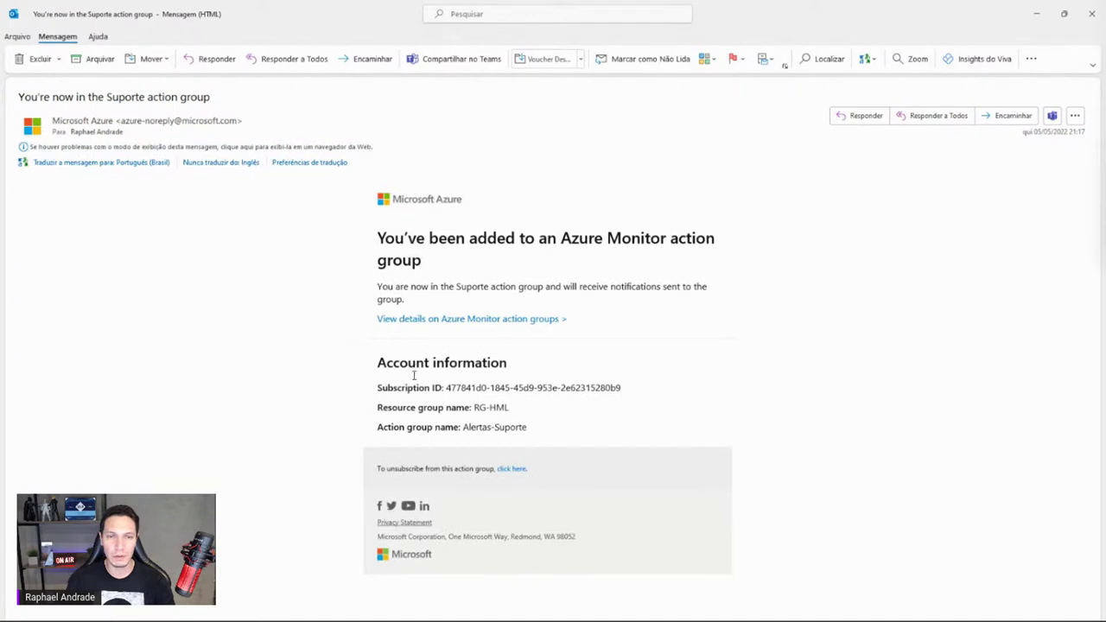
pyautogui.moveTo(458, 388); pyautogui.dragTo(632, 388)
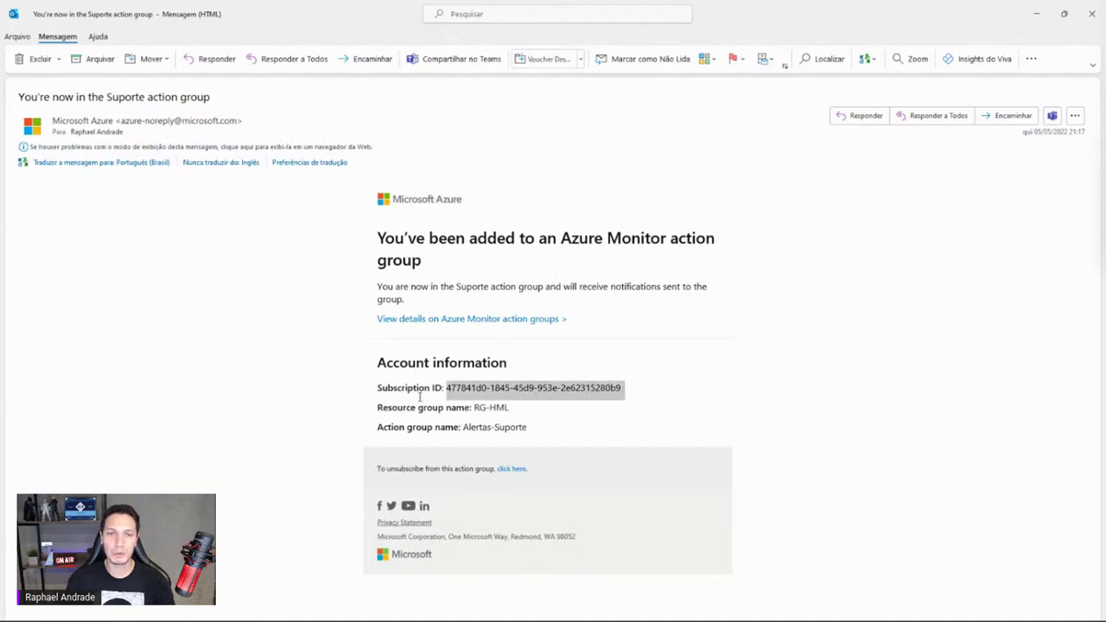
pyautogui.click(384, 417)
pyautogui.doubleClick(507, 407)
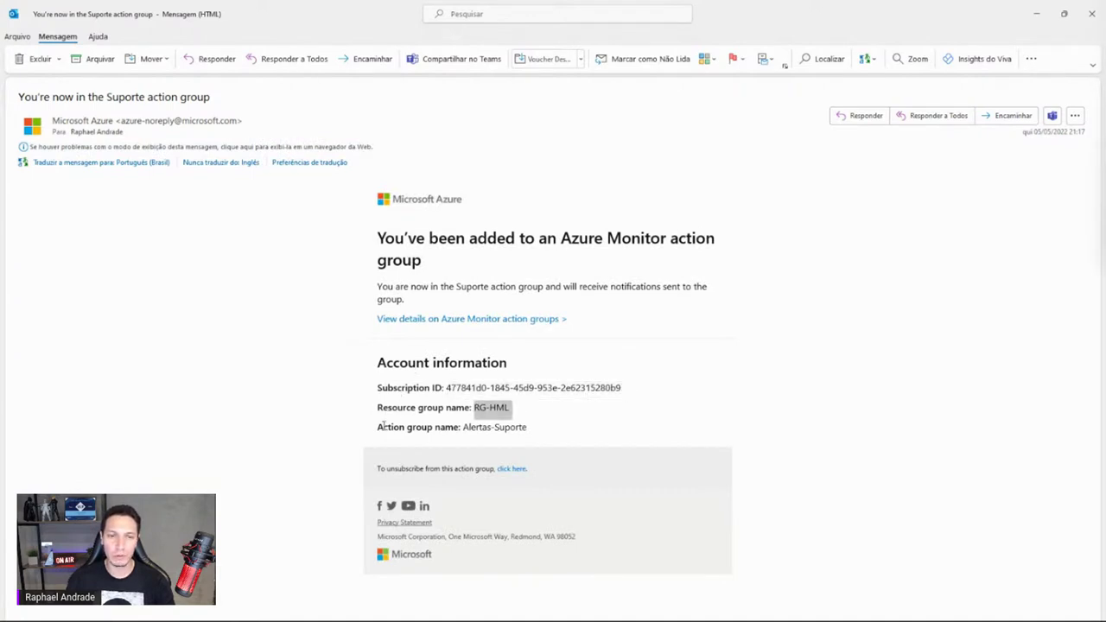
pyautogui.moveTo(463, 427); pyautogui.dragTo(527, 427)
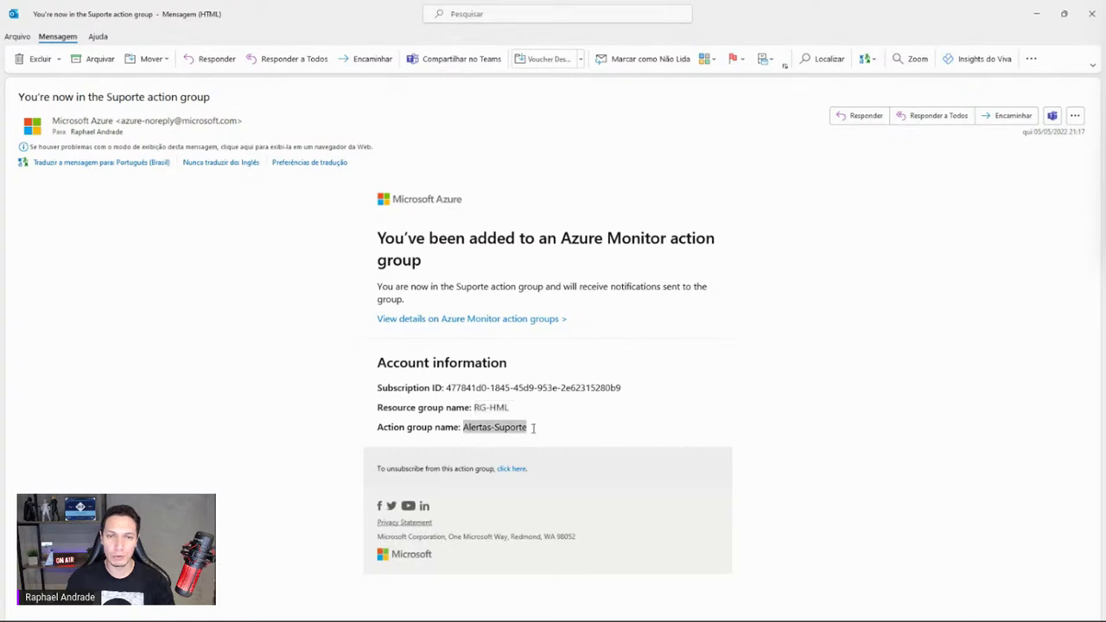
pyautogui.click(1086, 13)
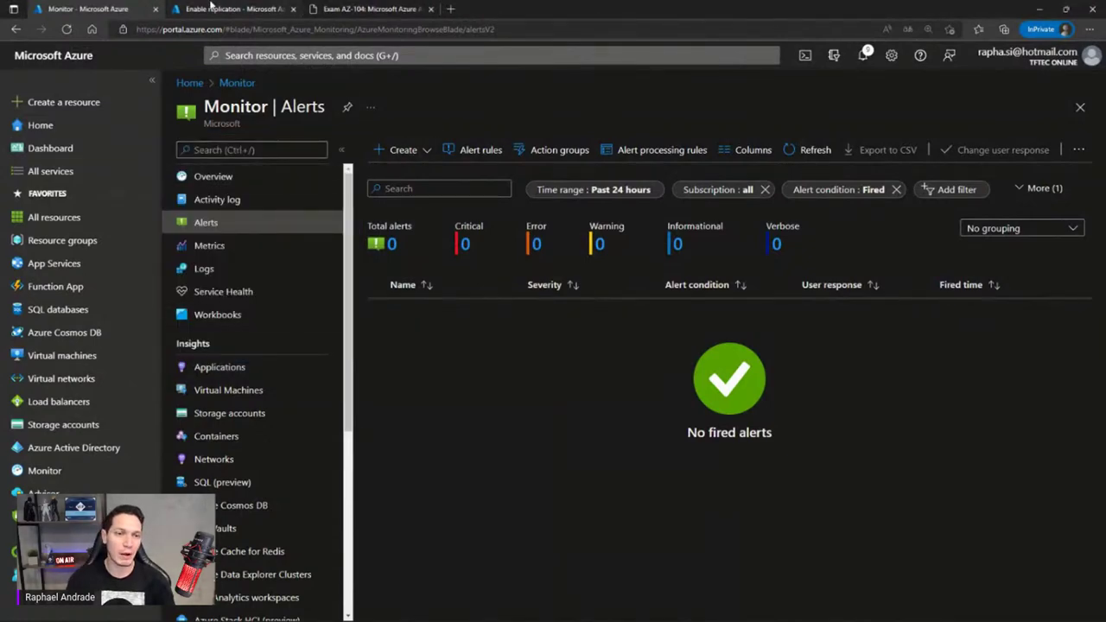
# Restart the TFTECRSDC virtual machine from Virtual machines, then return to the Monitor alerts tab
pyautogui.click(211, 9)
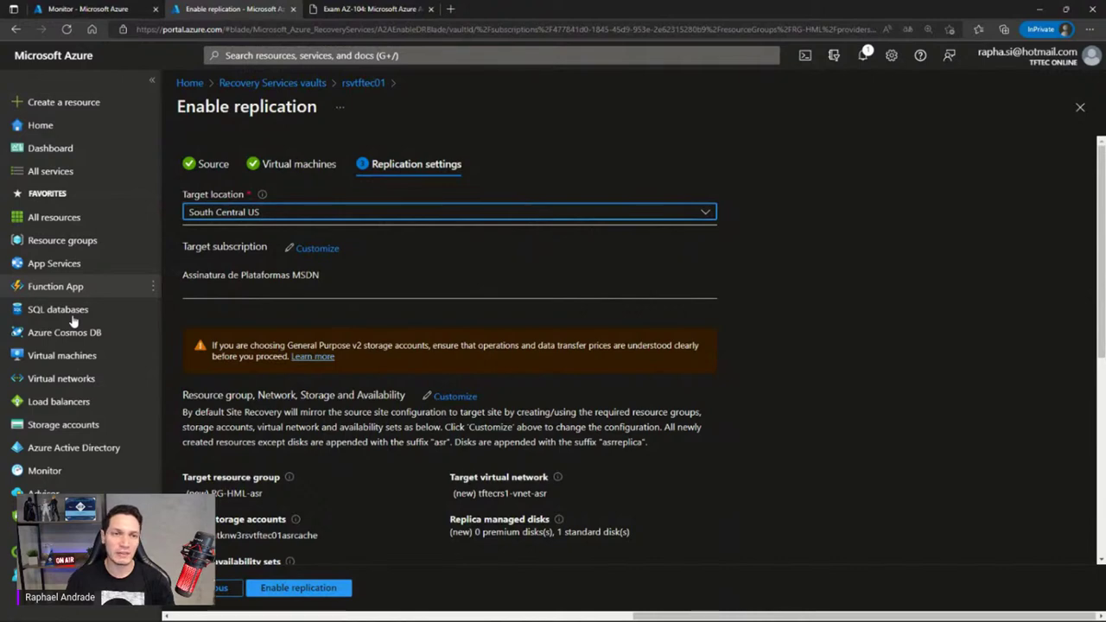
pyautogui.click(62, 355)
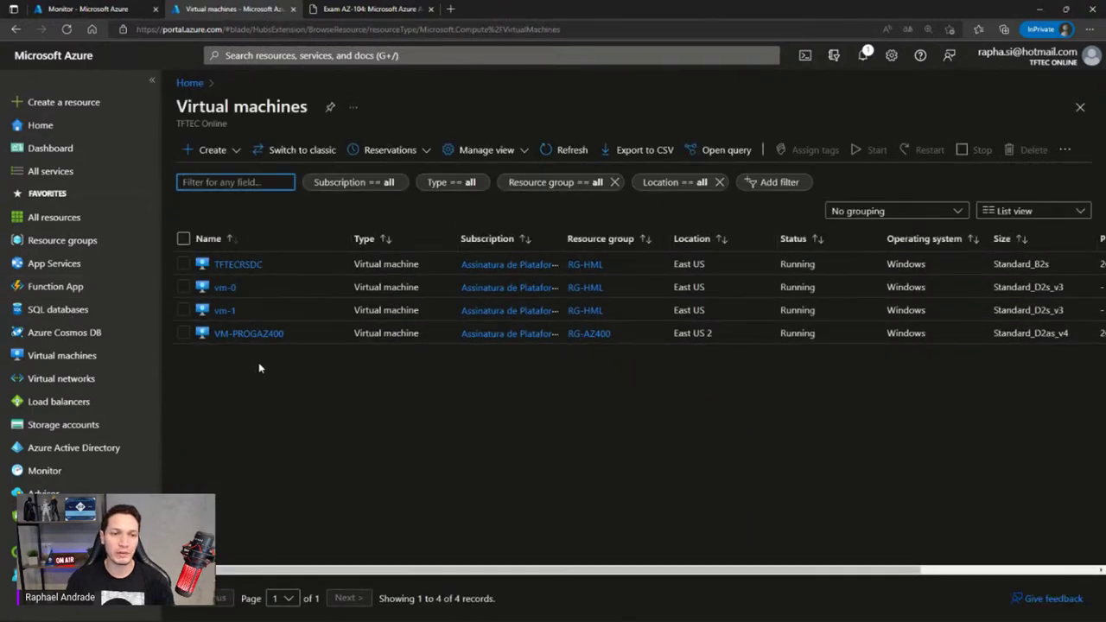
pyautogui.click(183, 264)
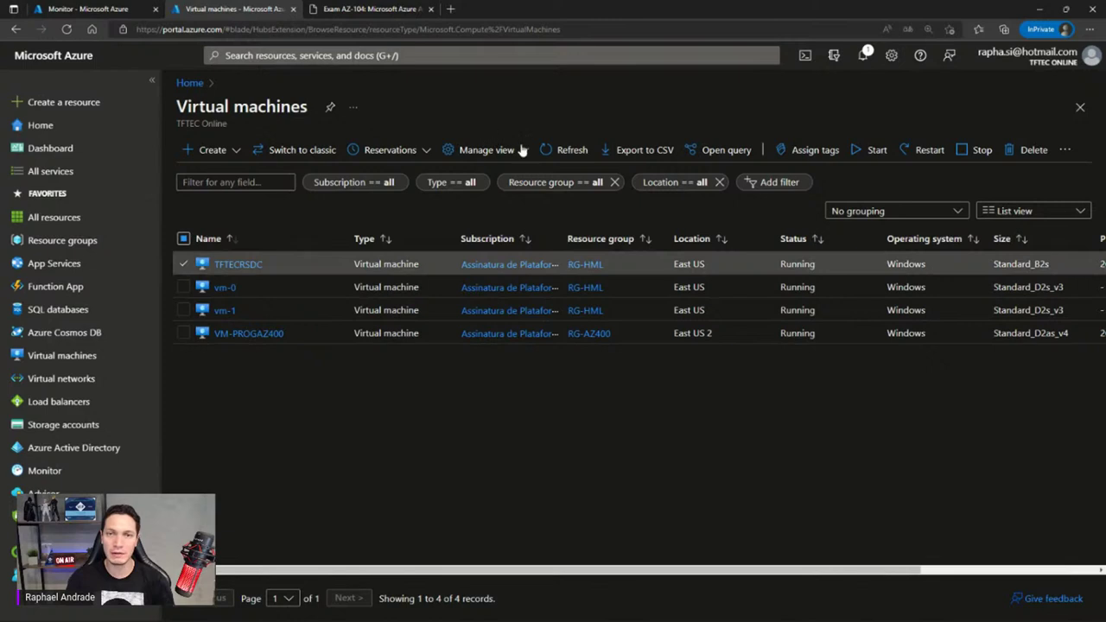
pyautogui.click(926, 154)
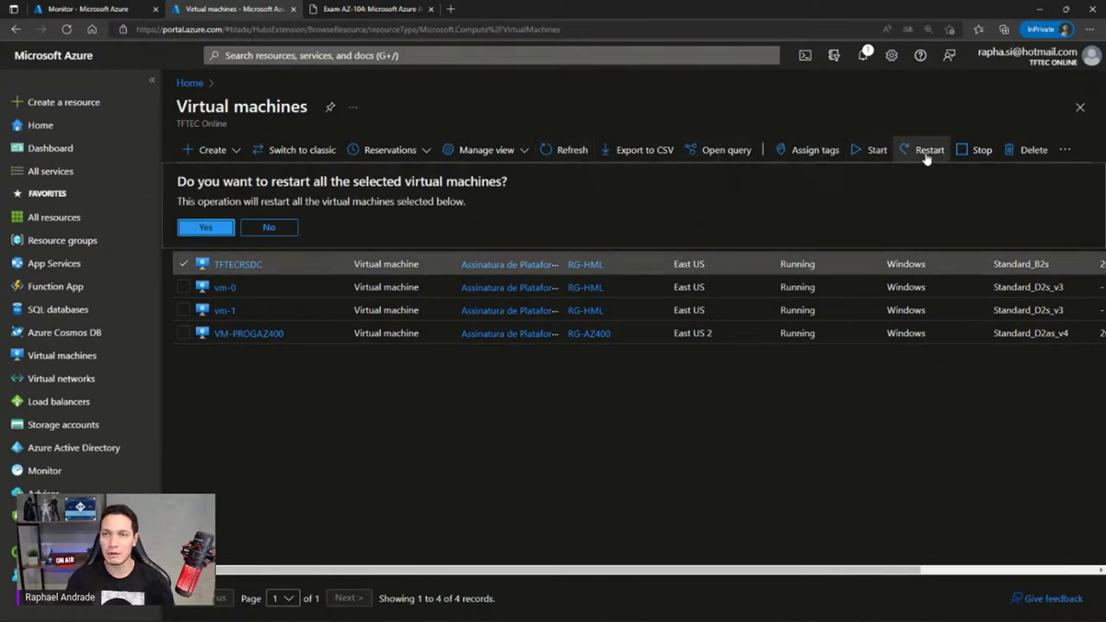
pyautogui.click(209, 227)
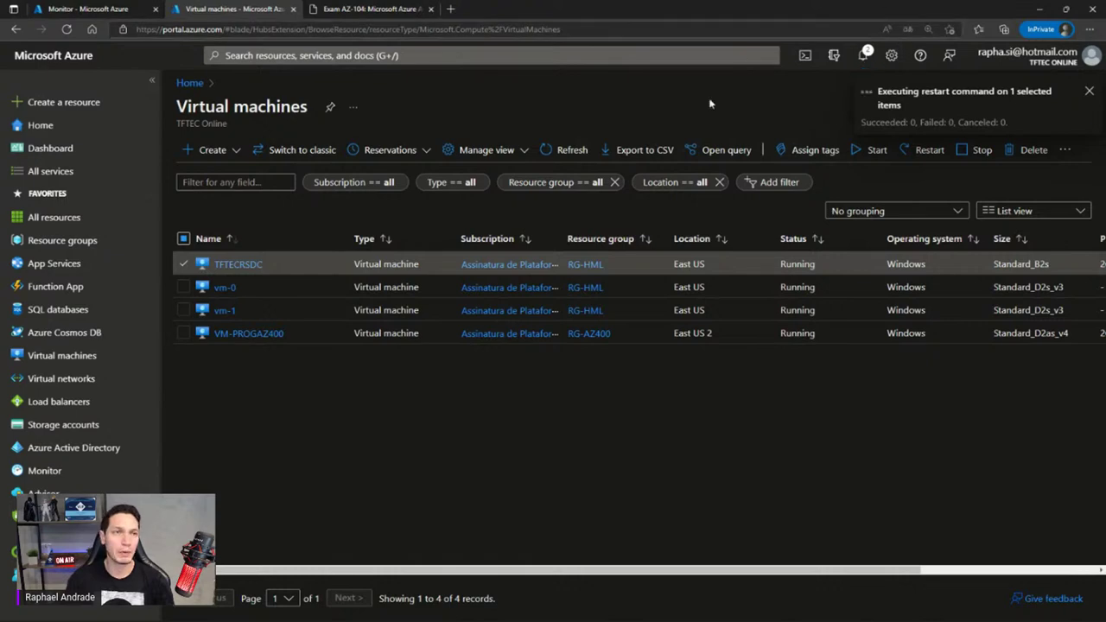
pyautogui.click(121, 9)
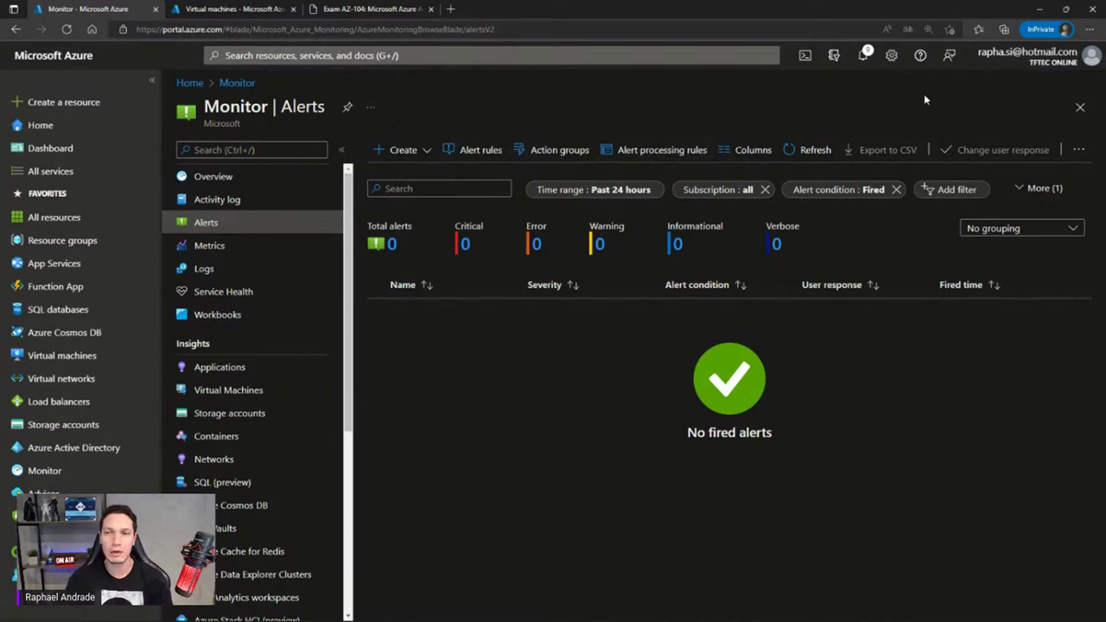
# Refresh Monitor Alerts, still empty, and advance the slideshow to Determine Log Analytics Uses
pyautogui.click(807, 148)
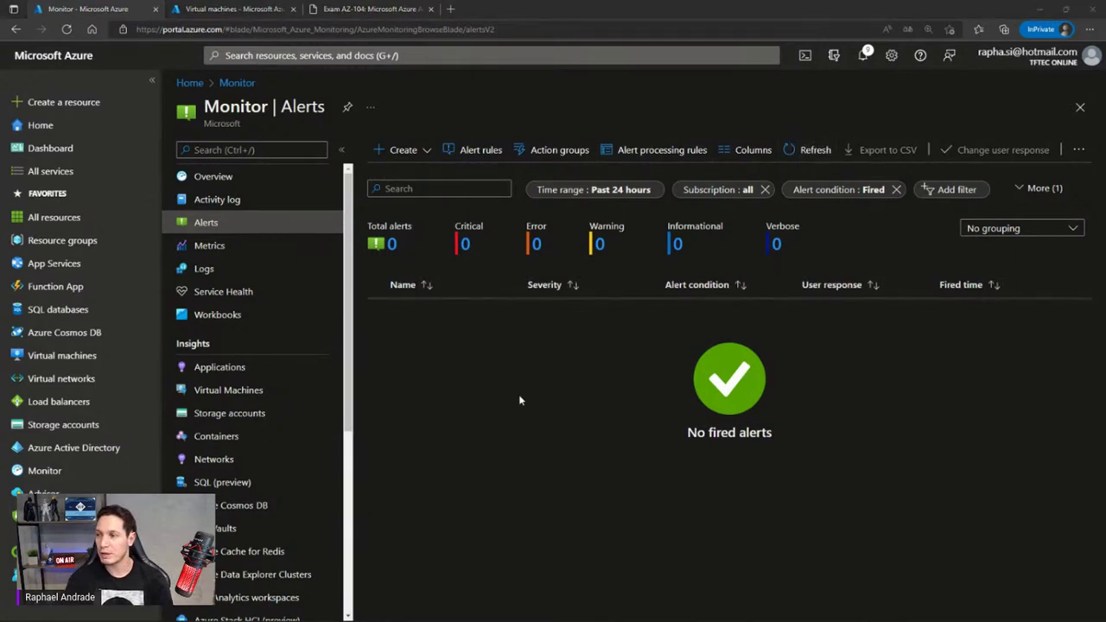
pyautogui.hotkey('alt', 'Tab')
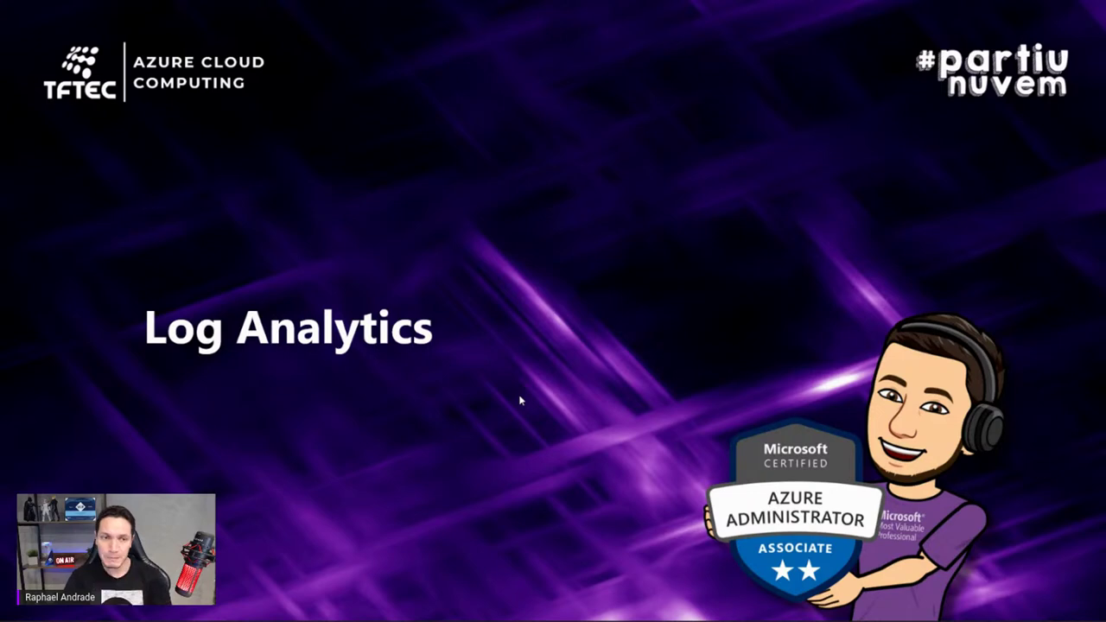
pyautogui.press('Right')
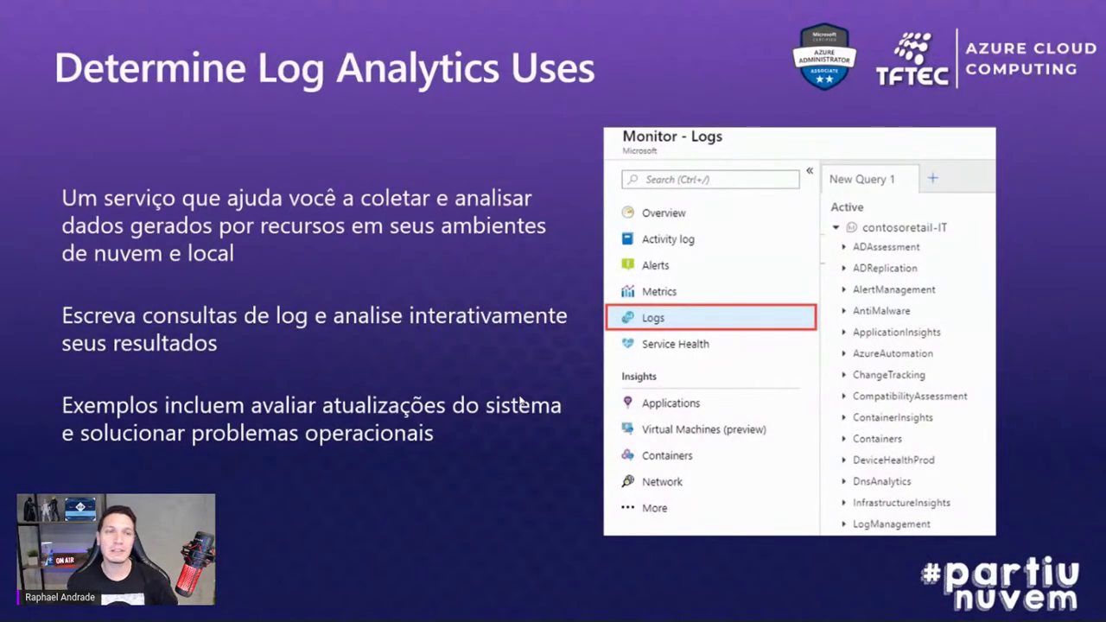